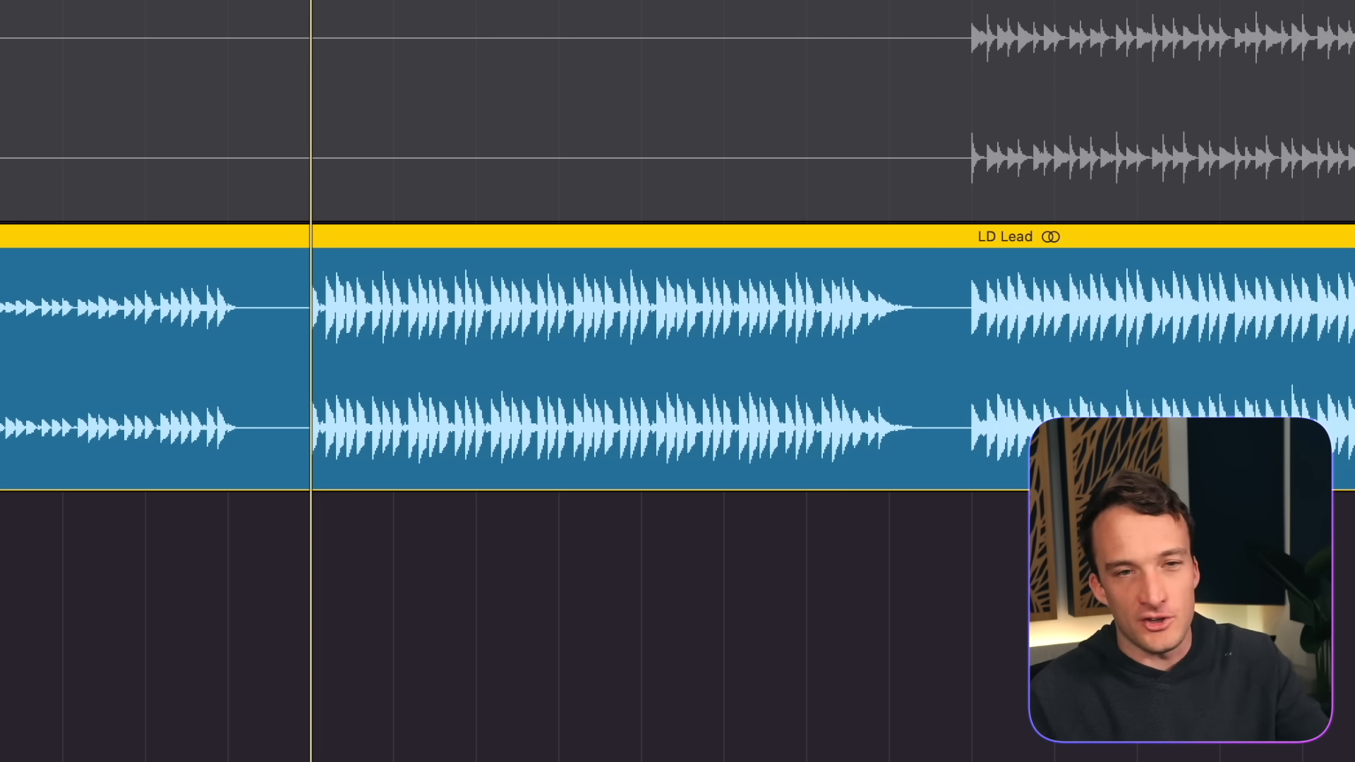
Step: Play the LD Lead track from the end of the build into the drop to hear how it sits in the mix
key("space")
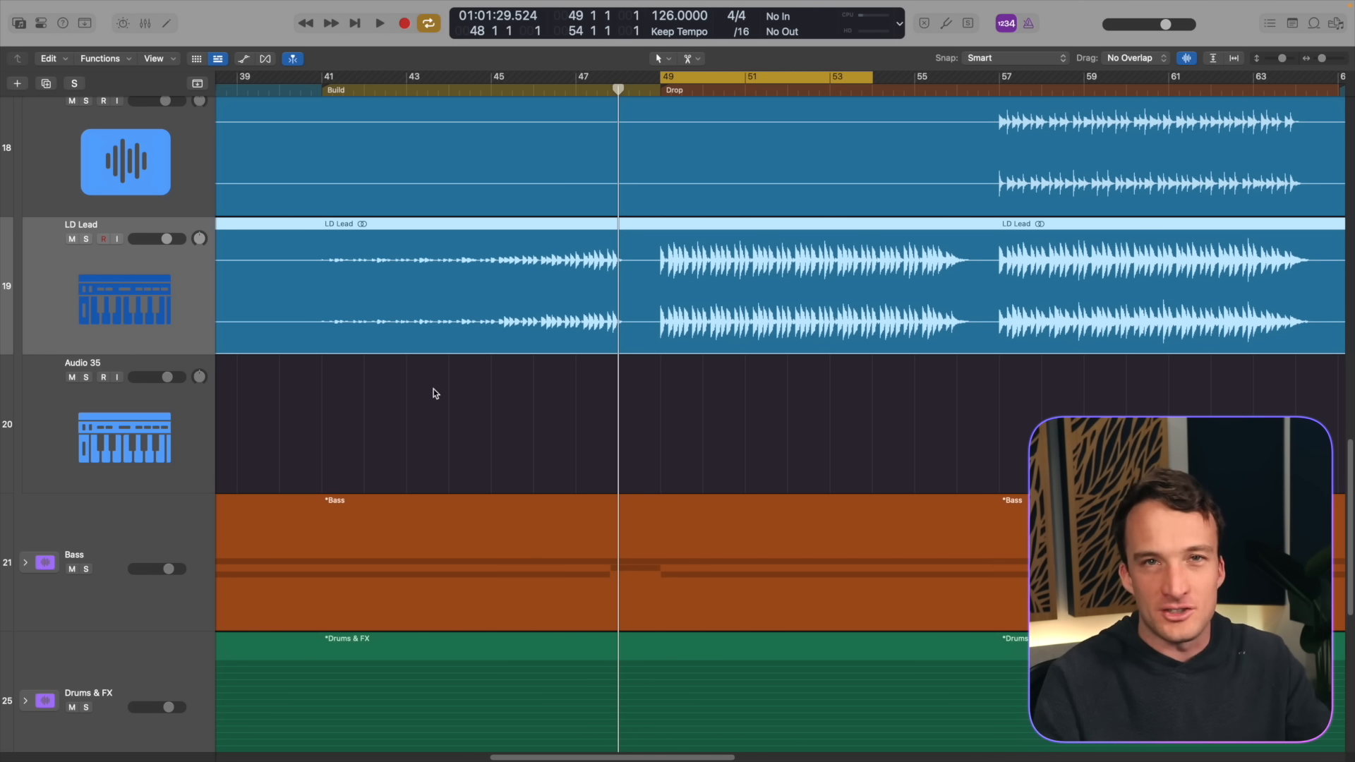
key("space")
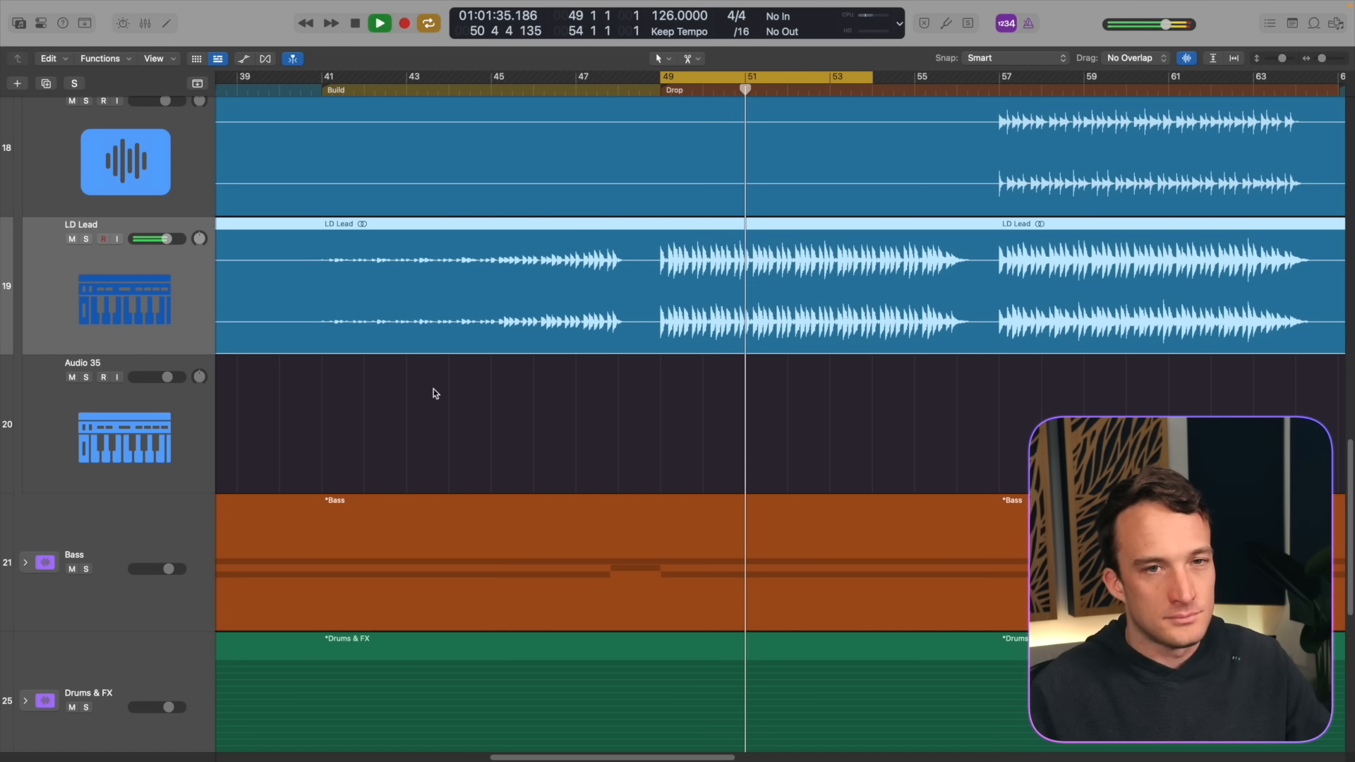
key("space")
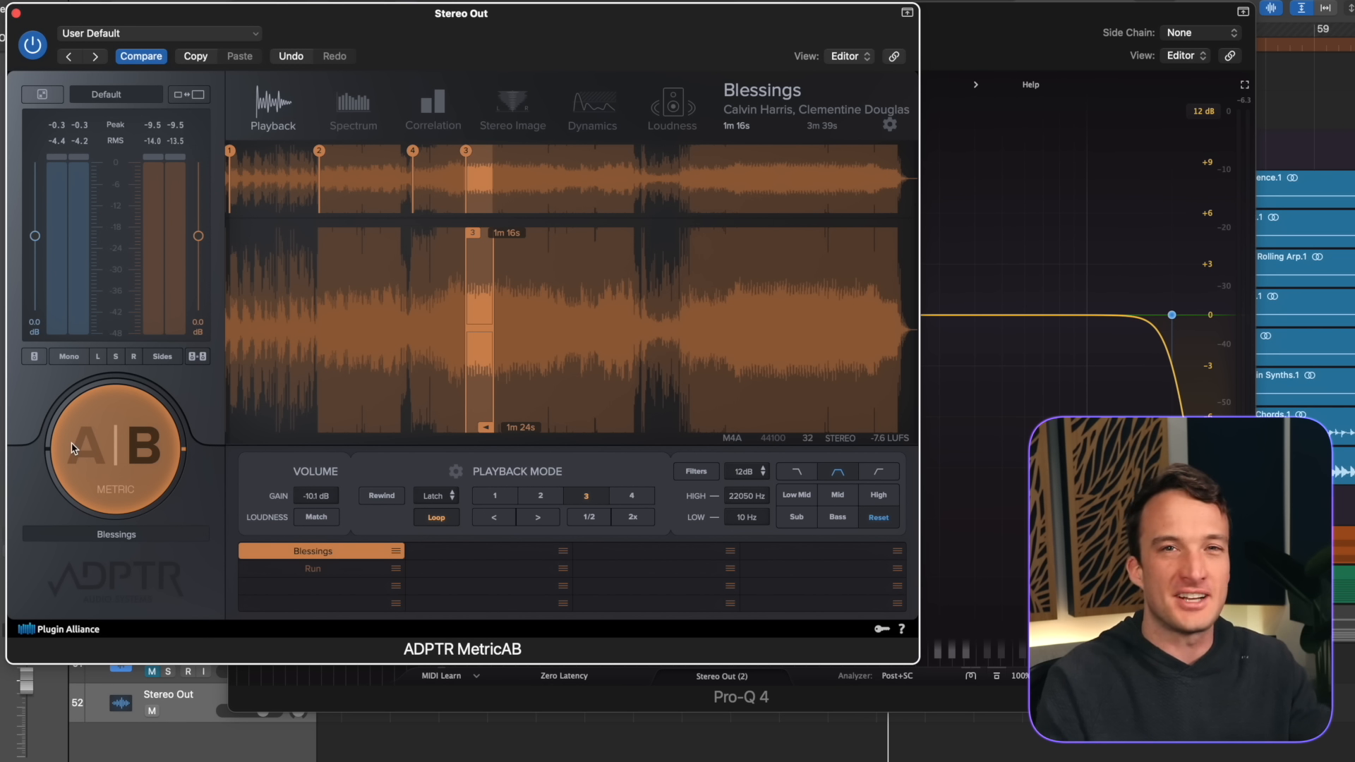
Step: Play the Blessings reference track in MetricAB and collapse the plugin to its compact view
key("space")
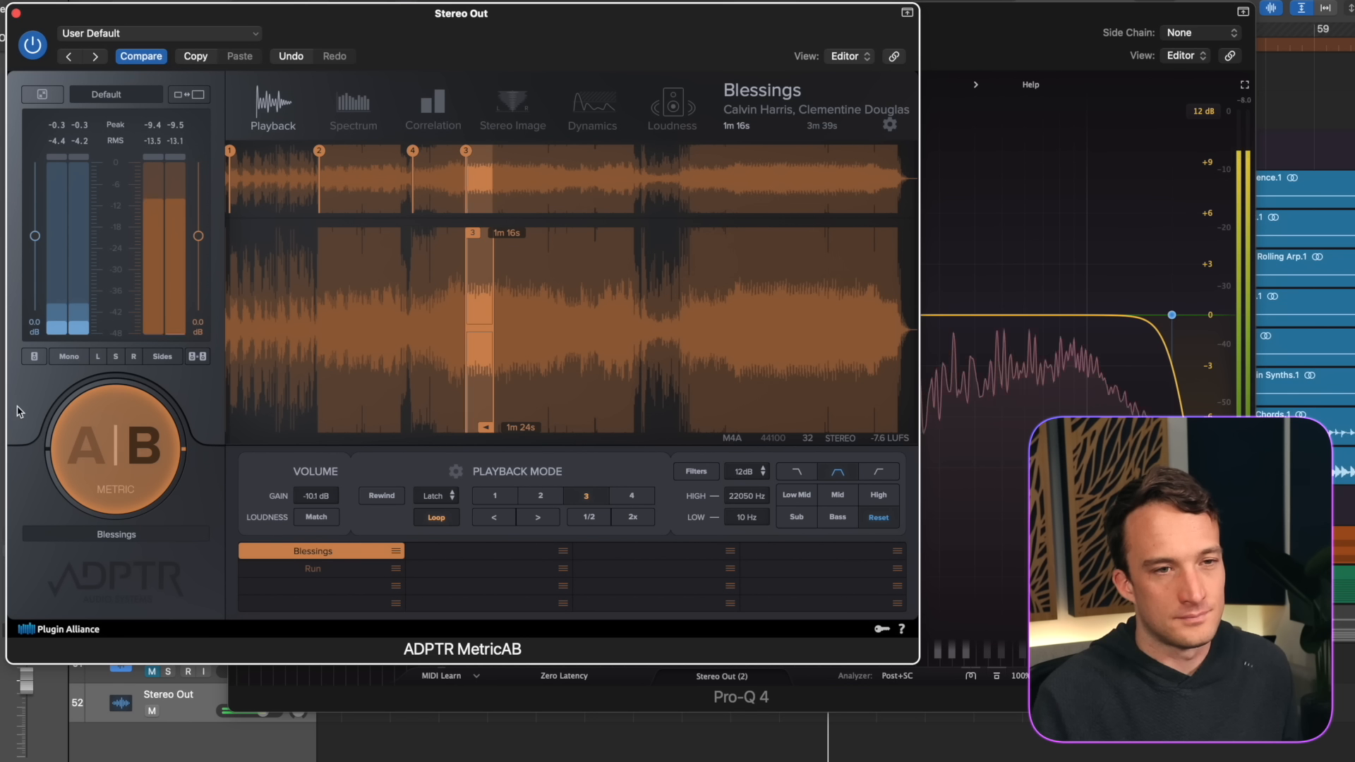
left_click(40, 97)
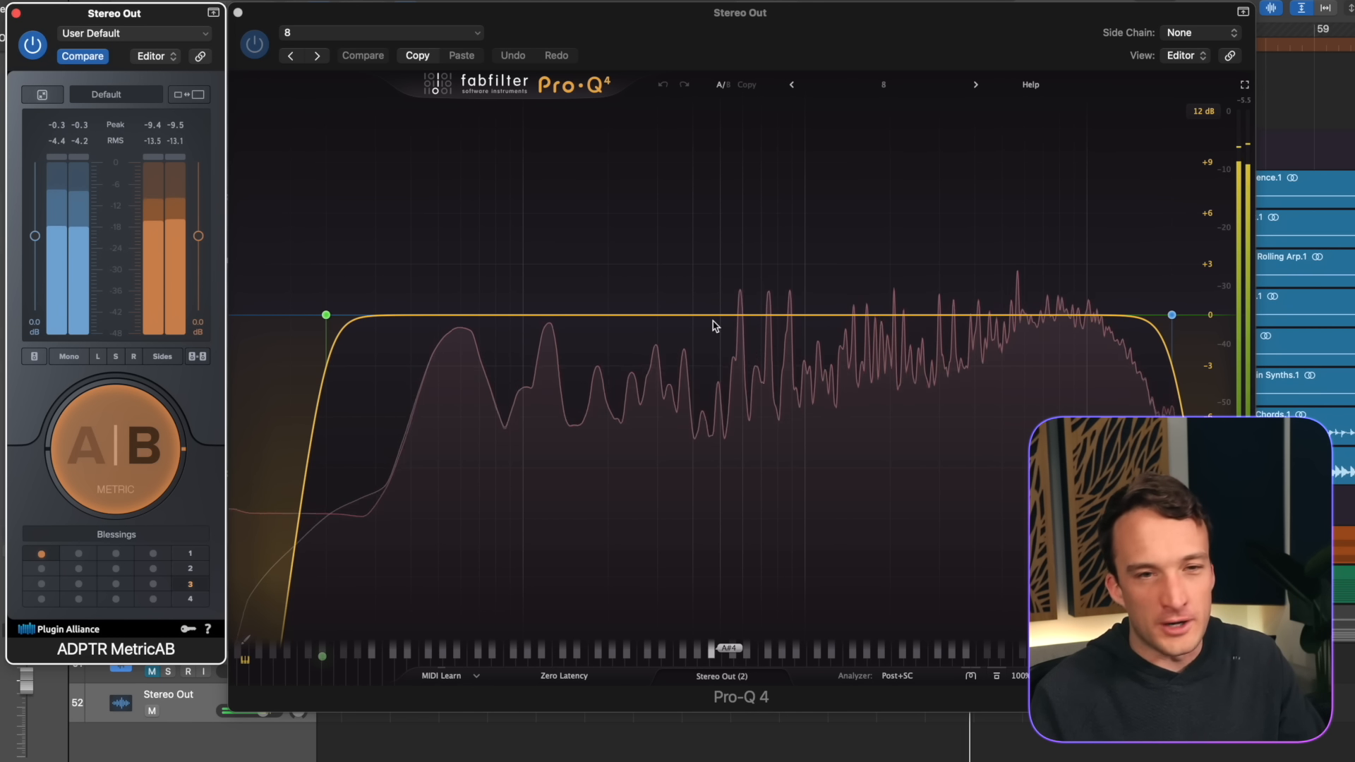
Step: Audition bell boosts at about 1831 Hz and 5318 Hz on the Stereo Out EQ during the reference, removing each one
left_click_drag(860, 323, 878, 289)
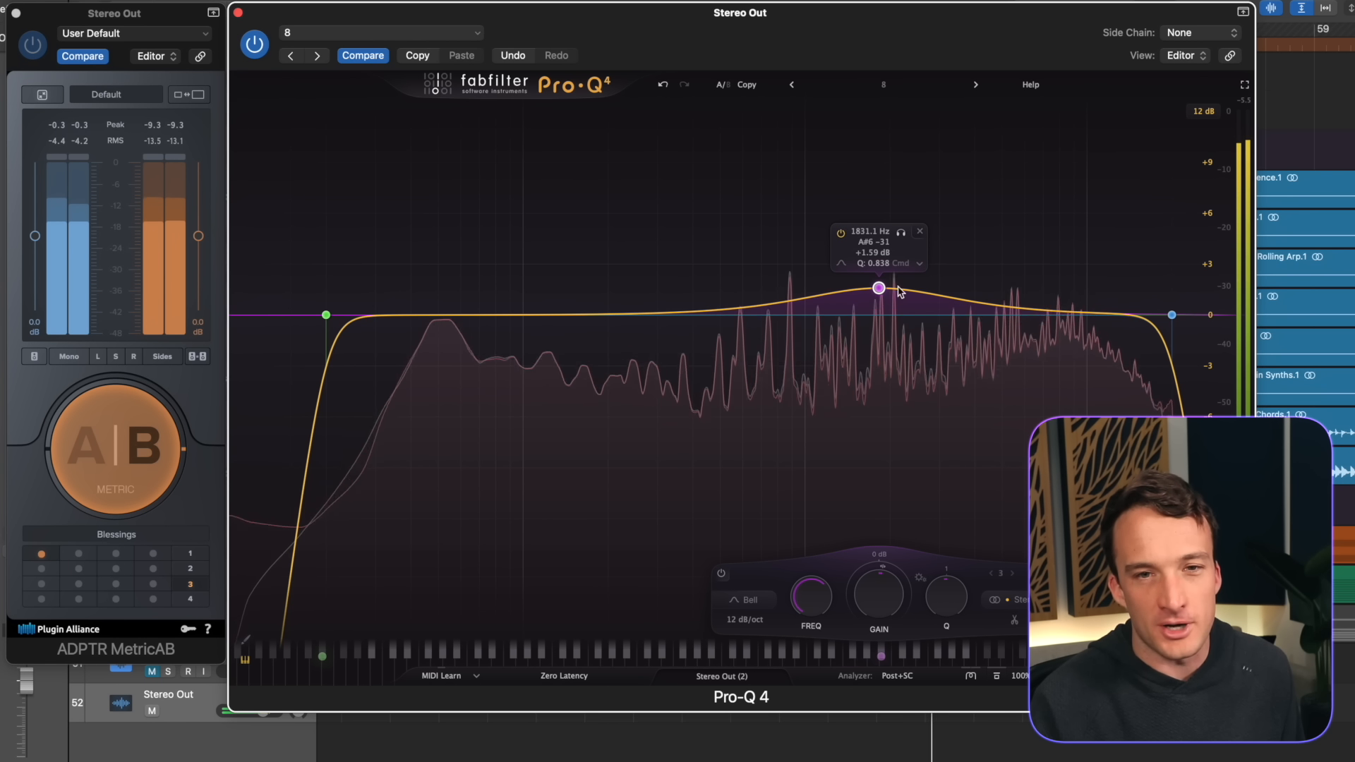
left_click(920, 231)
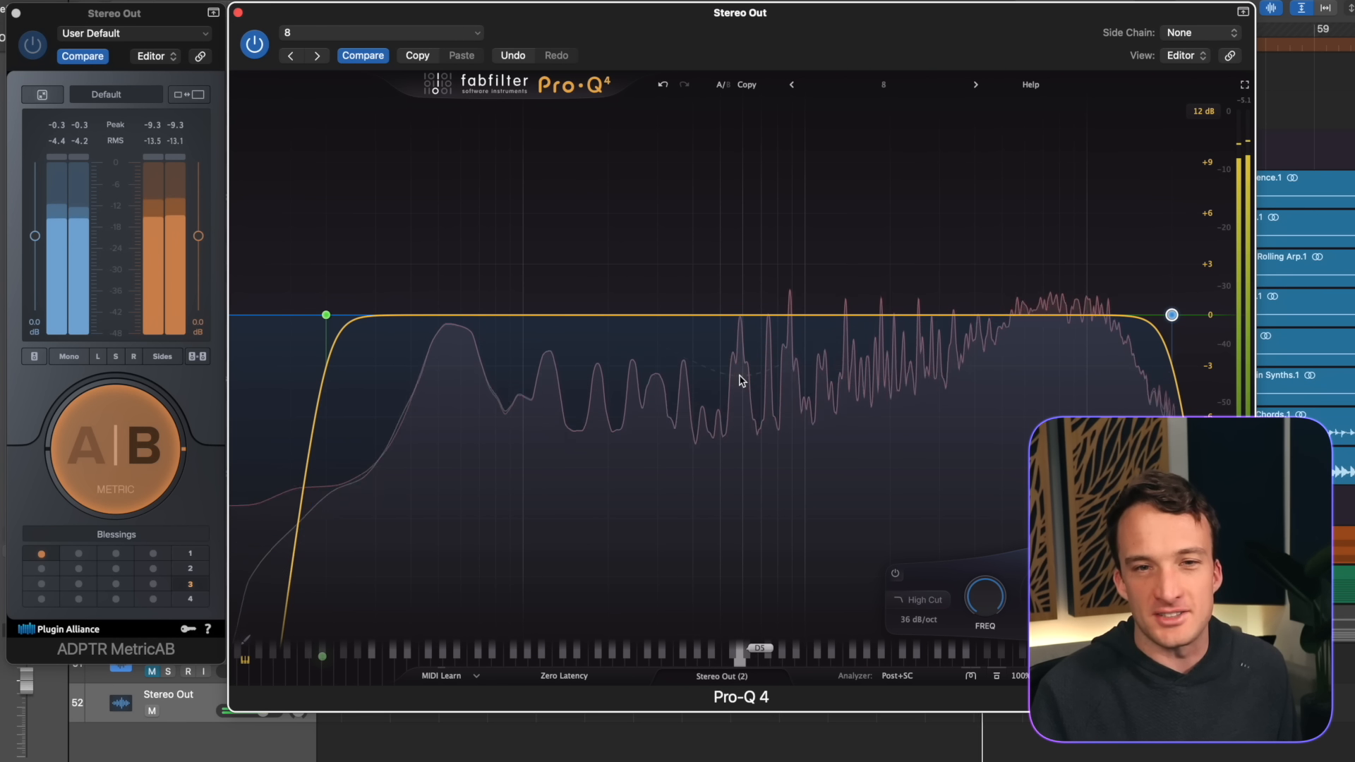
left_click_drag(916, 322, 1010, 288)
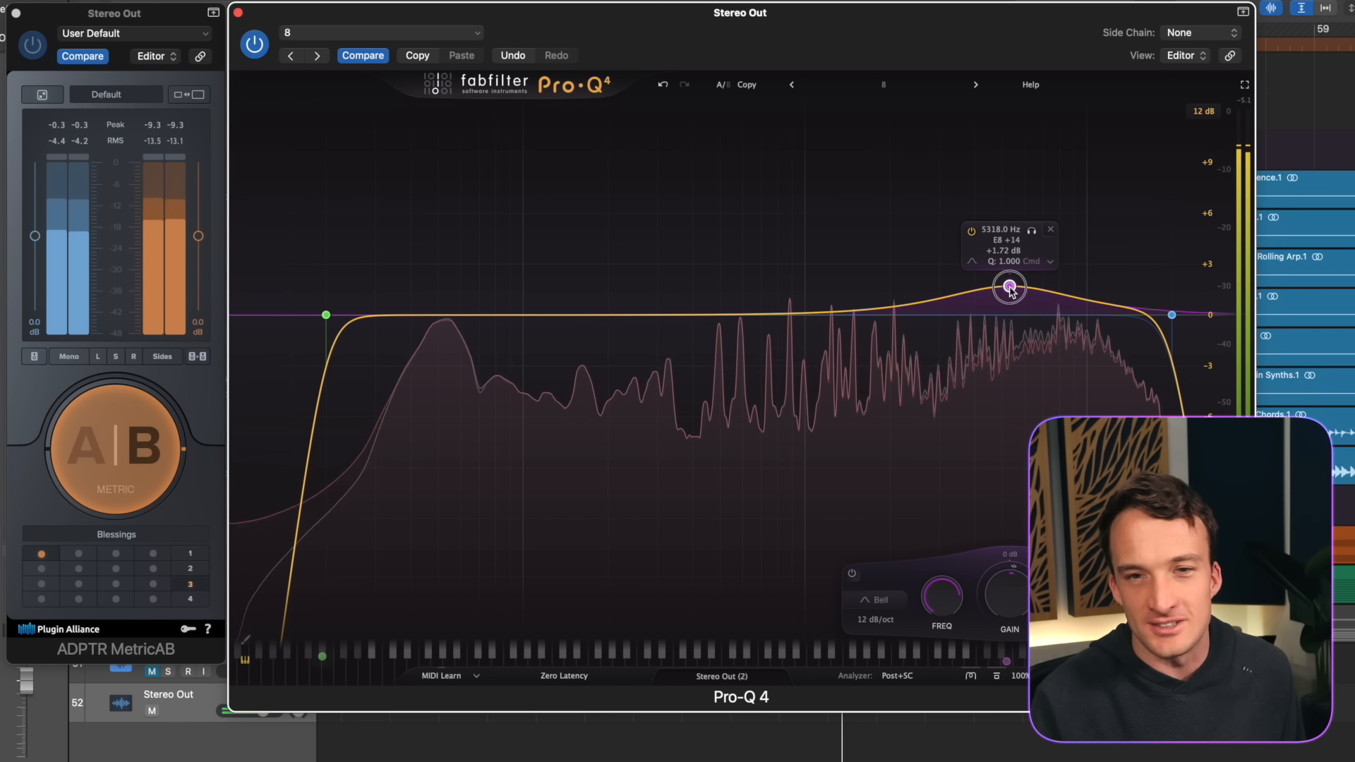
left_click(1051, 231)
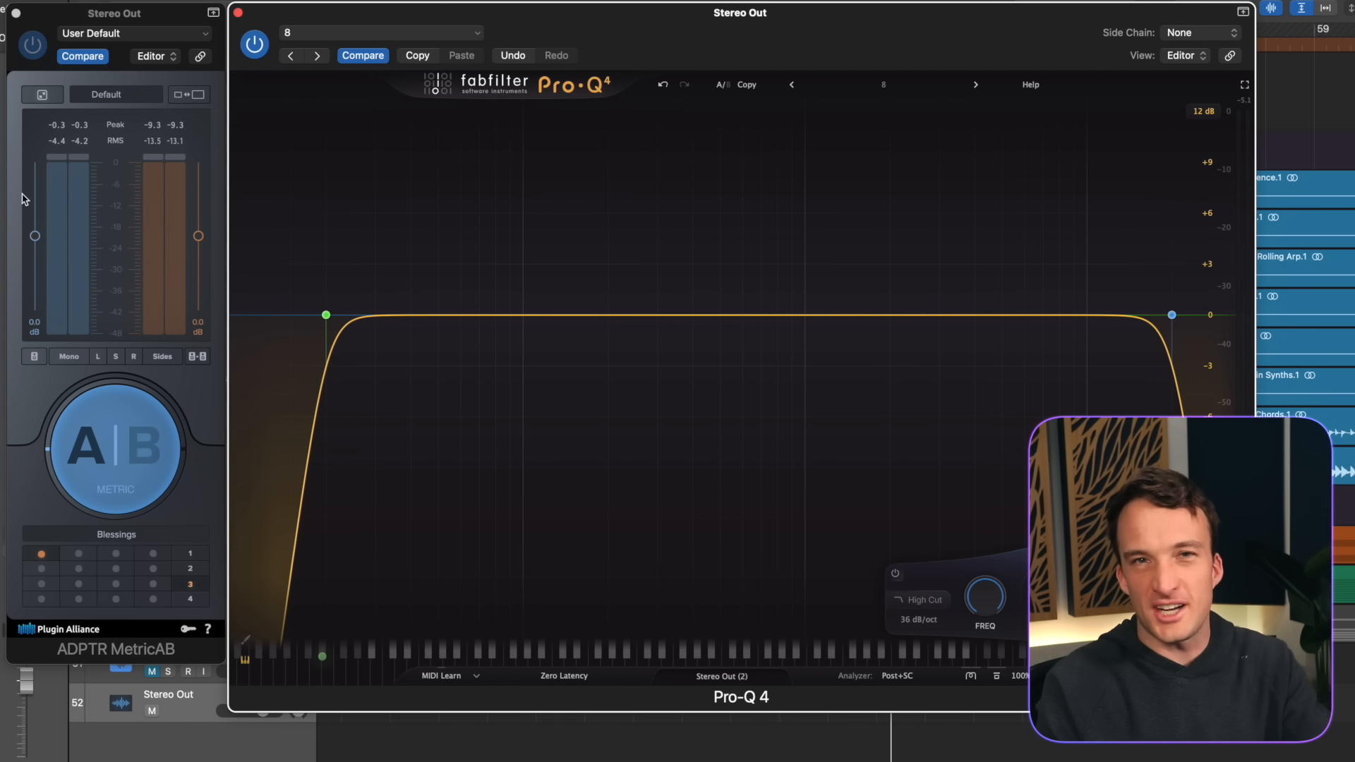
Step: Play the own mix and add a gentle upper-mid bell boost of about 1.5 dB on the Stereo Out EQ
key("space")
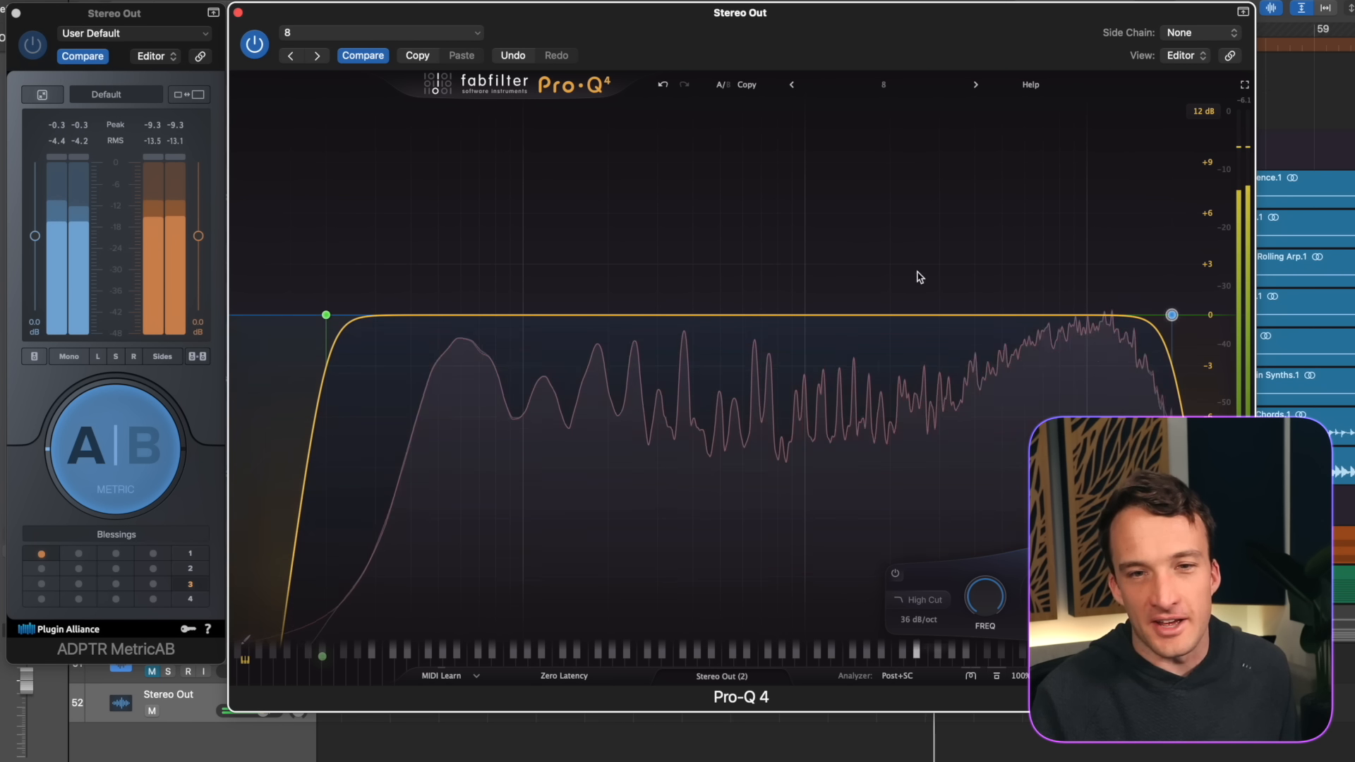
left_click_drag(925, 314, 979, 287)
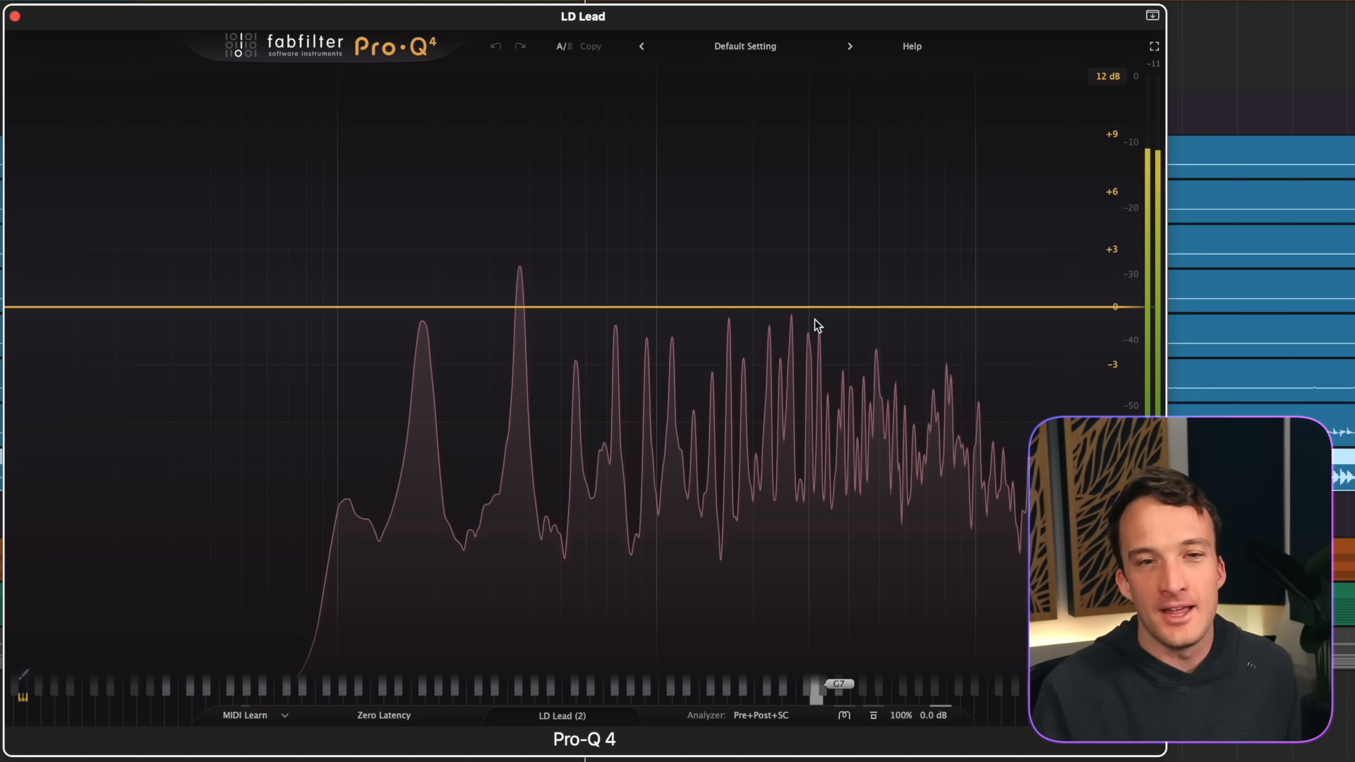
Step: Add a wide 24 dB/oct bell boost on the LD Lead EQ at about 4260 Hz, +5.98 dB, with Q 0.316
left_click(777, 307)
left_click_drag(778, 308, 828, 286)
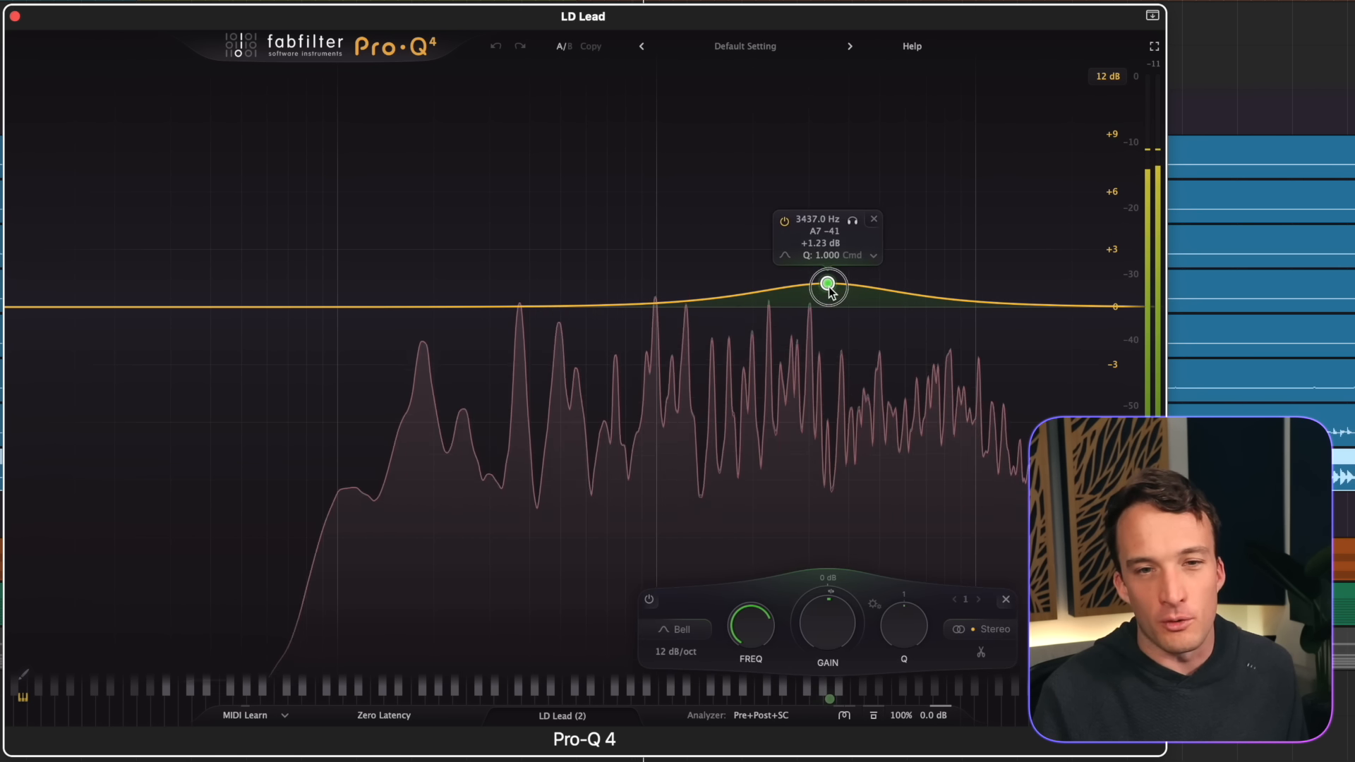
left_click(662, 652)
left_click(666, 606)
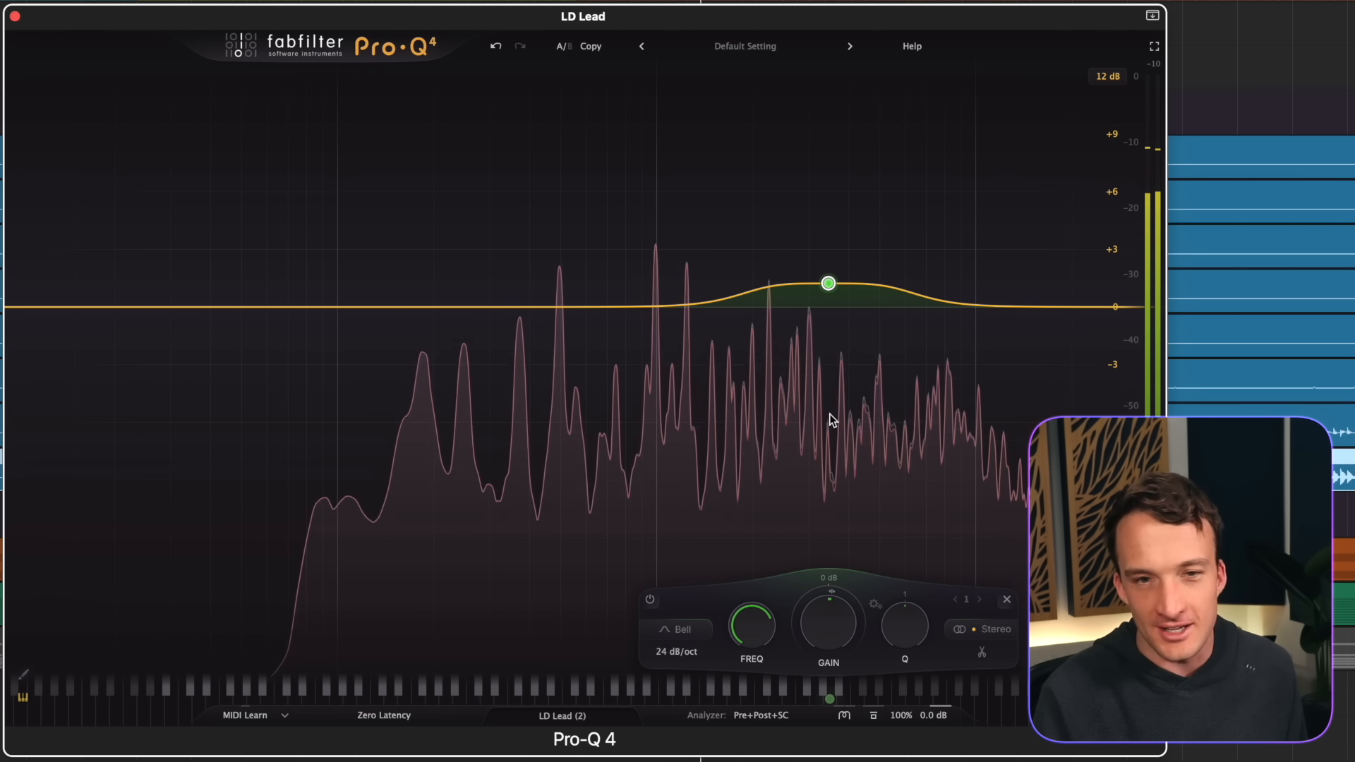
scroll(829, 283, "down", 5)
left_click_drag(828, 283, 857, 192)
scroll(859, 219, "down", 2)
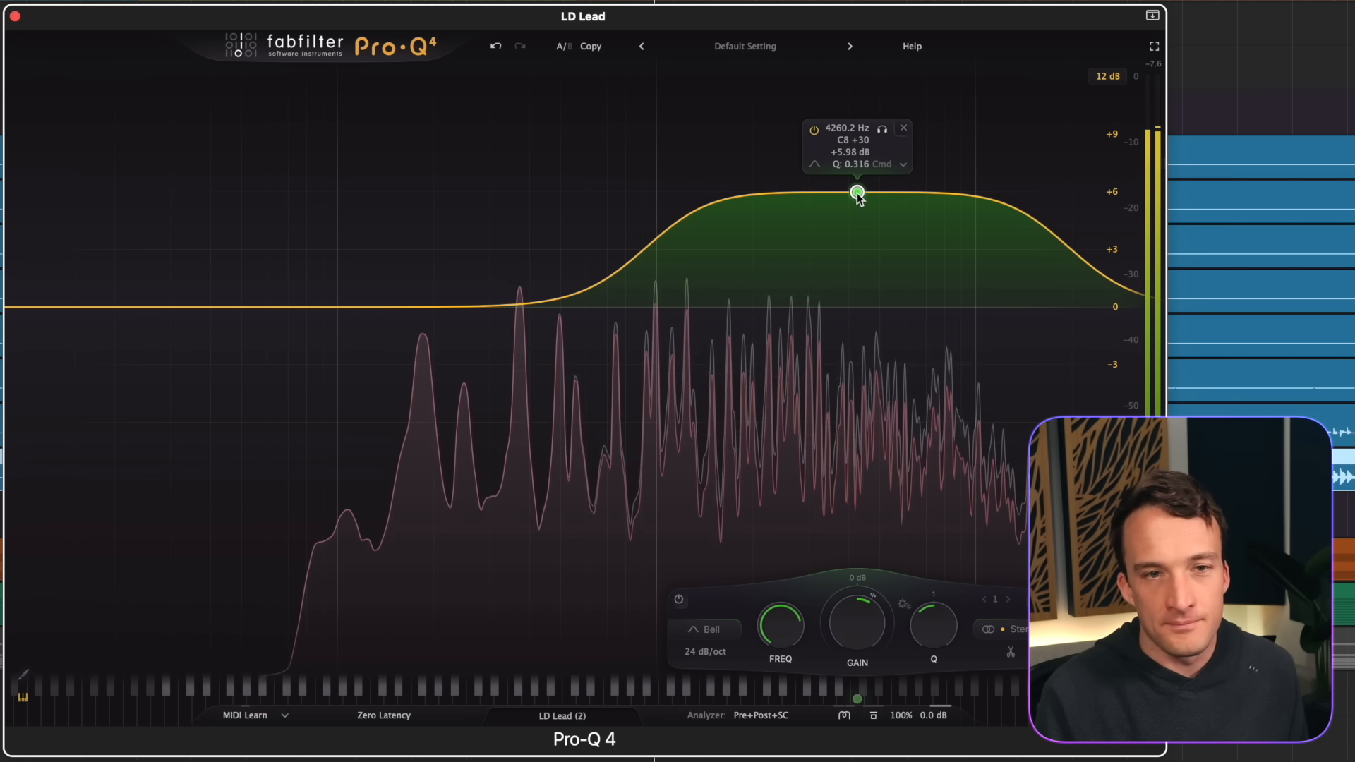
Step: Compare the lead with the EQ bypassed and enabled, and raise the high bell boost slightly above +6 dB
left_click(874, 716)
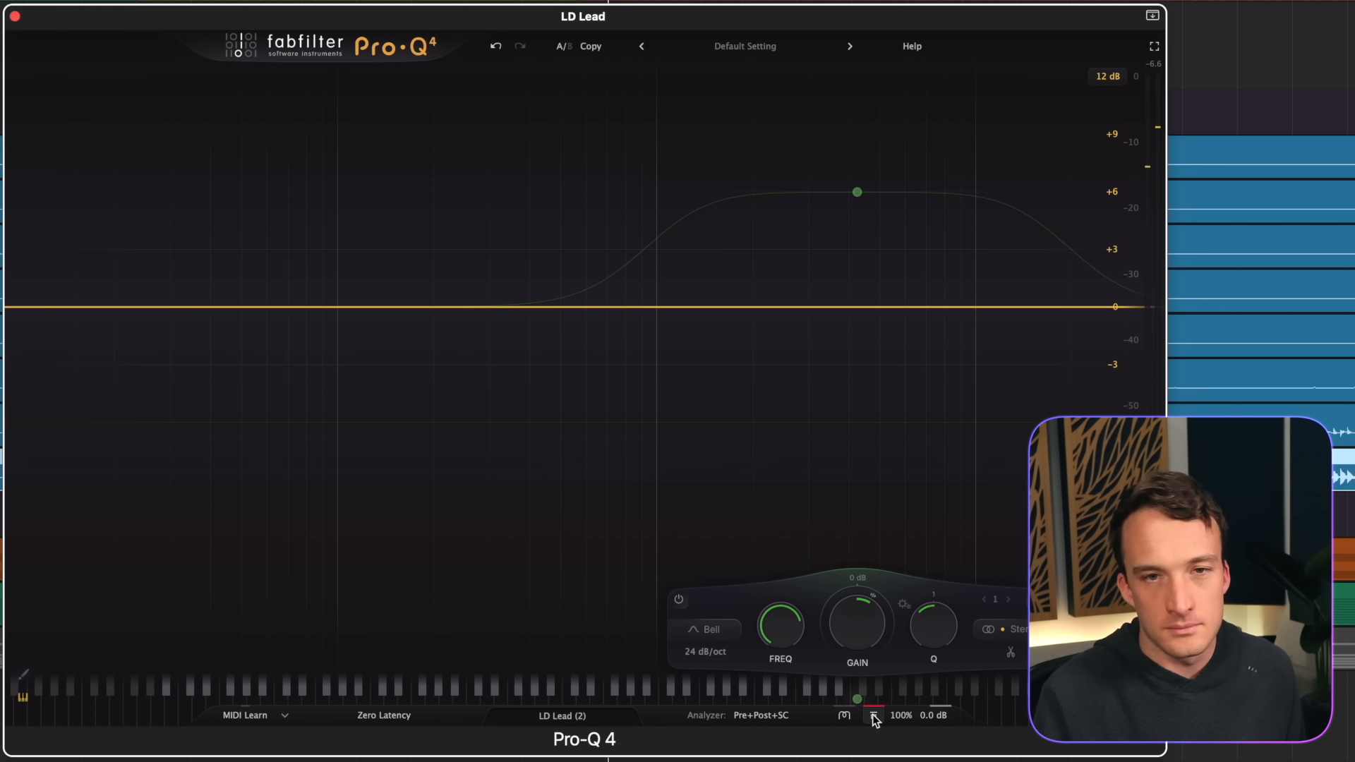
left_click(874, 717)
left_click_drag(859, 193, 863, 188)
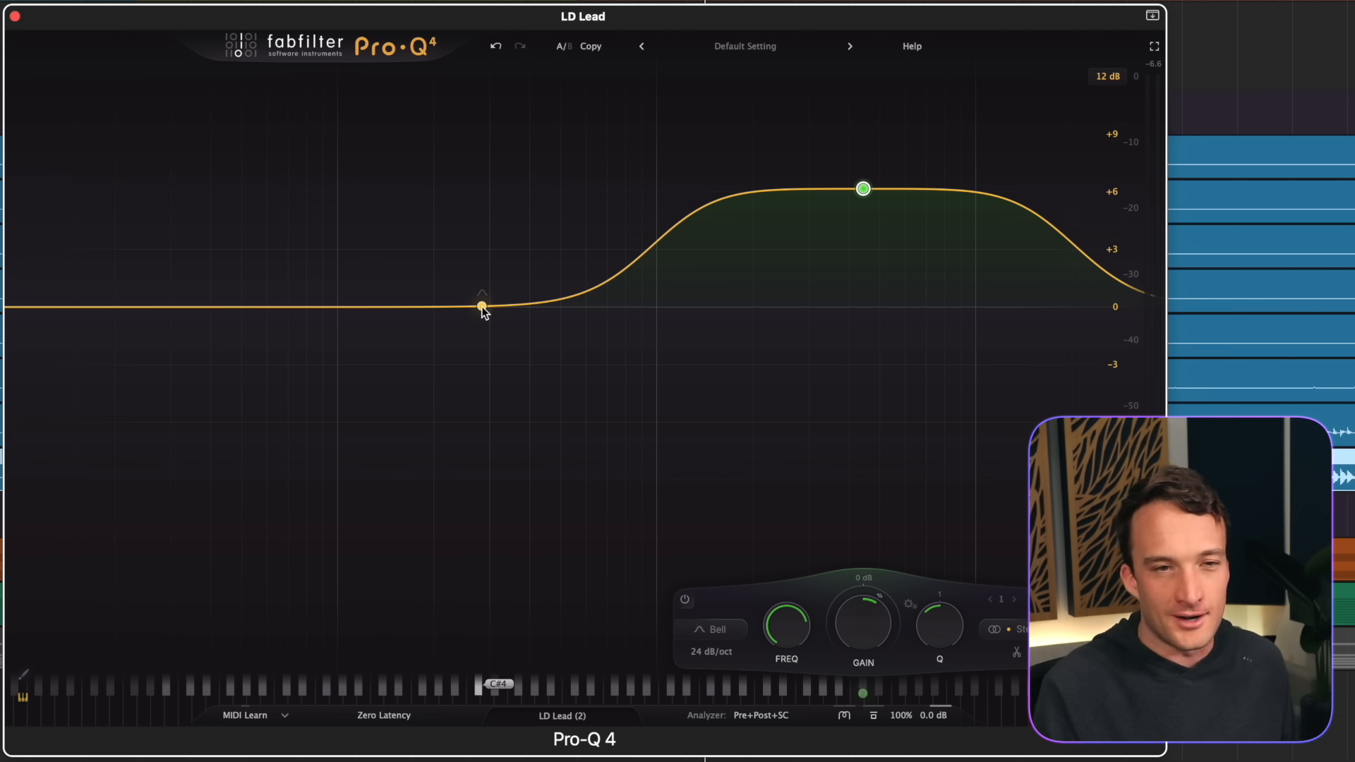
Step: Add a low-mid bell at 247.90 Hz with a 24 dB/oct slope and make it a spectral dynamic band
left_click(465, 344)
left_click(304, 656)
left_click(310, 597)
left_click(487, 579)
left_click(546, 606)
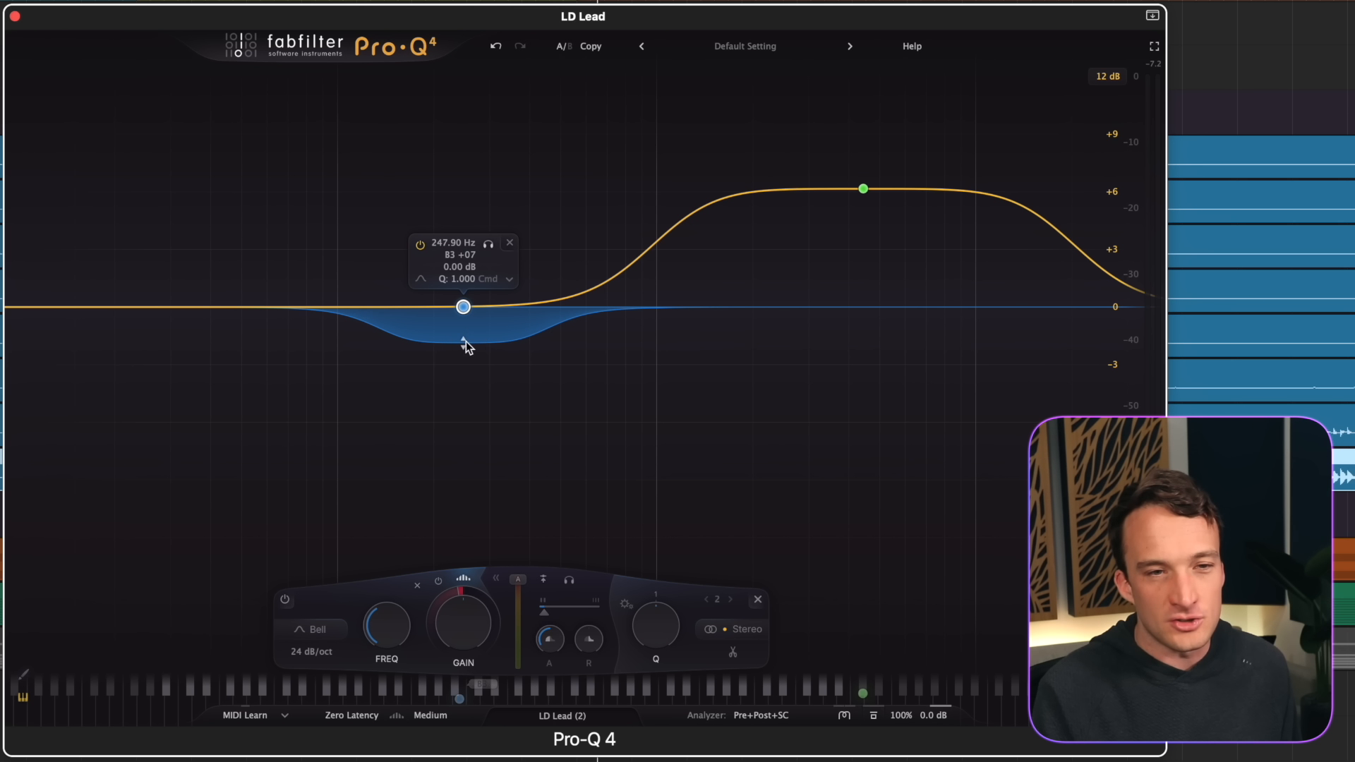
Step: Set the low-mid band's dynamic range to about -3 dB and widen its Q to 0.571
left_click_drag(464, 343, 465, 363)
scroll(464, 309, "down", 3)
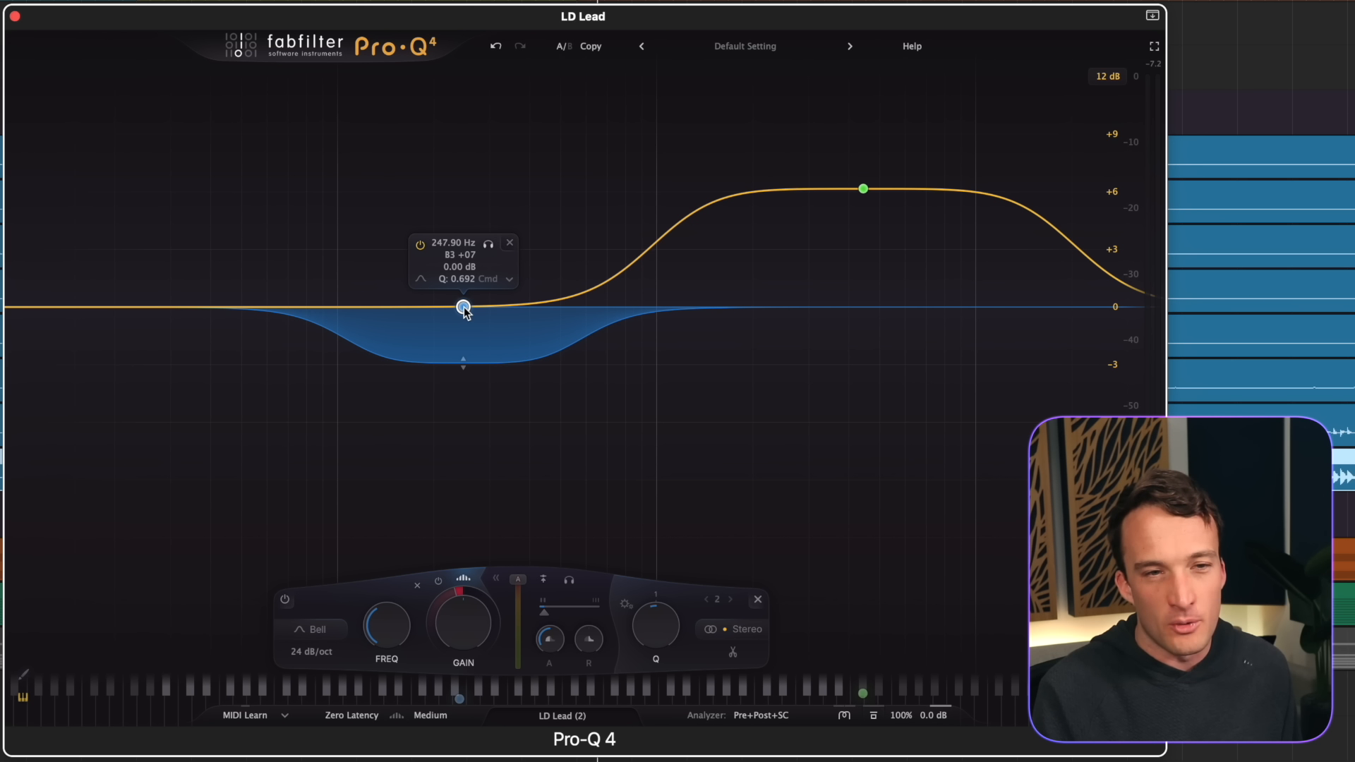
scroll(464, 308, "down", 1)
Step: Set the low-mid band's threshold to about -23 dB and reduce its dynamic range to about -2 dB
left_click_drag(518, 580, 519, 616)
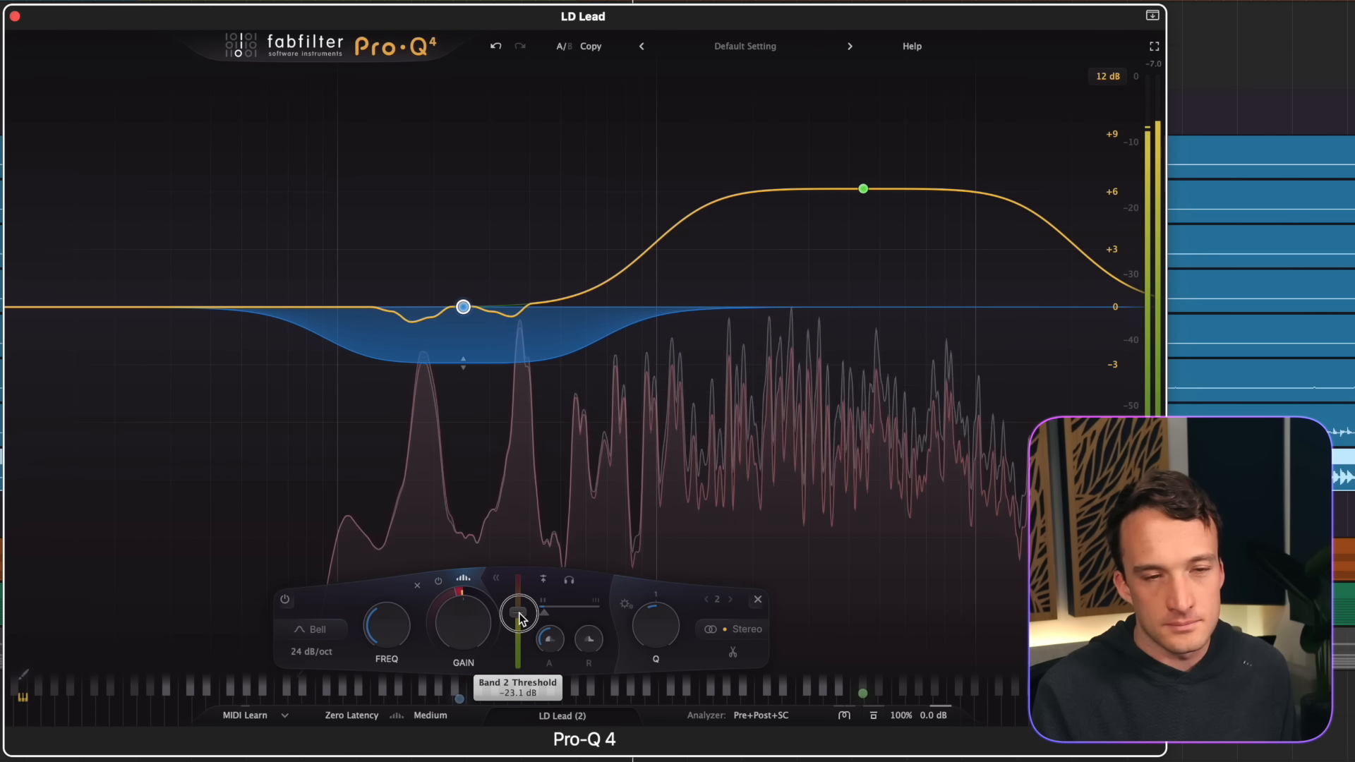
mouse_move(463, 360)
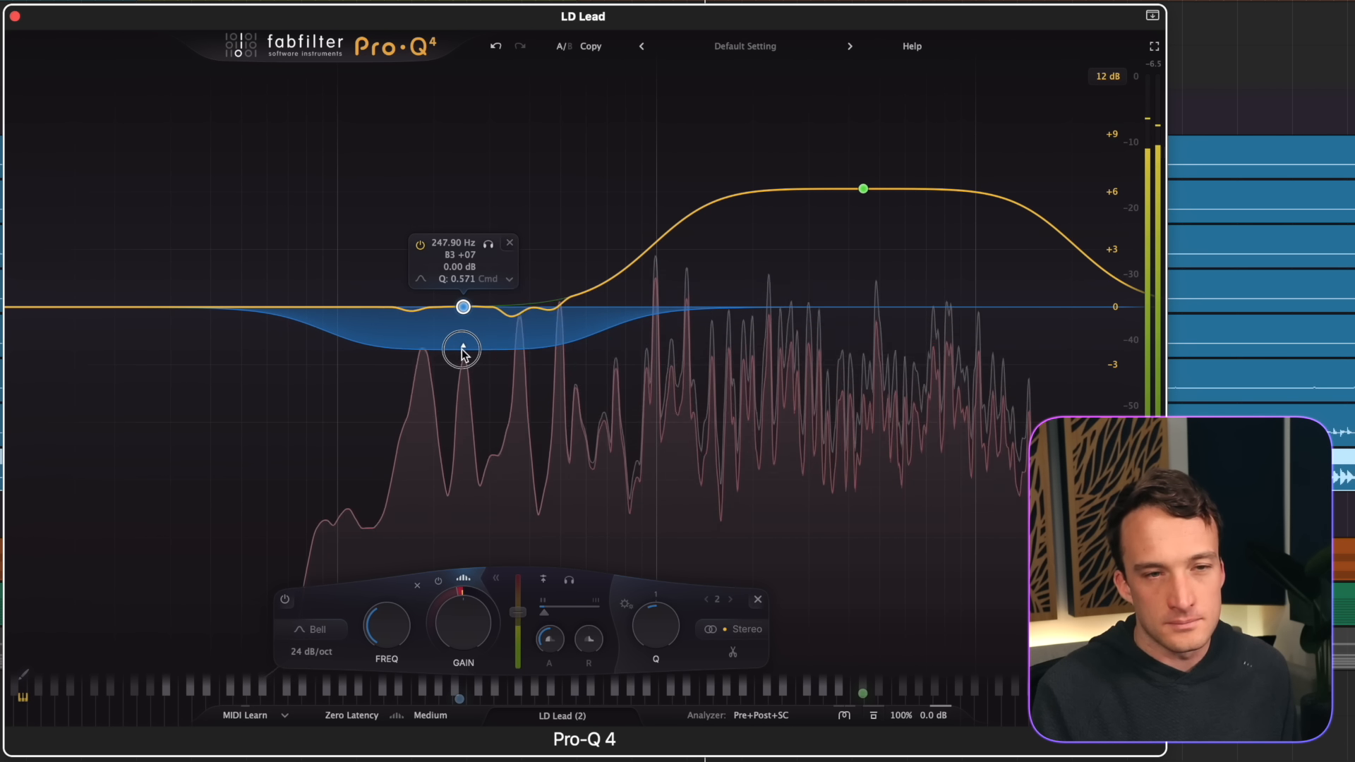
mouse_move(512, 619)
left_click_drag(510, 617, 517, 615)
key("space")
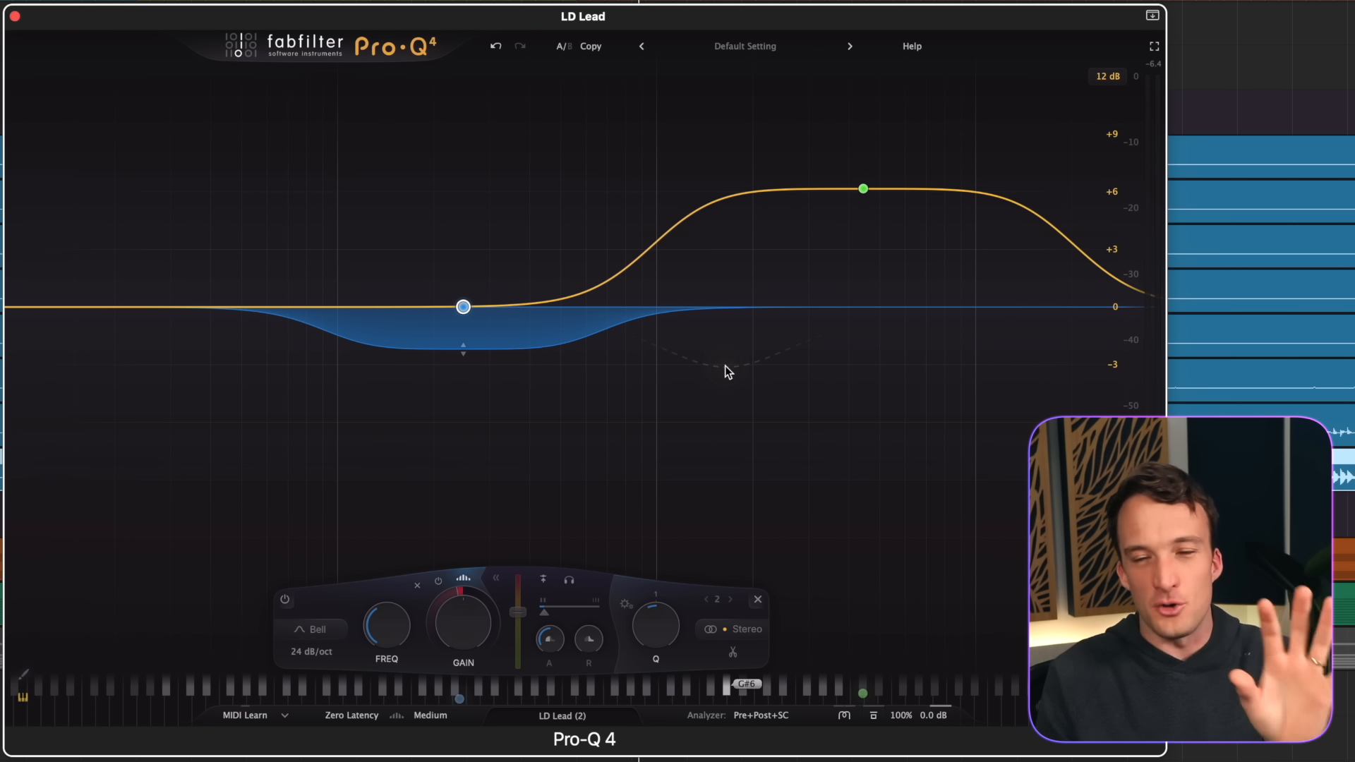
Step: Play the lead and sweep a new narrow bell boost to about 2851 Hz, +3.31 dB, Q 3.628, listening for harshness
key("space")
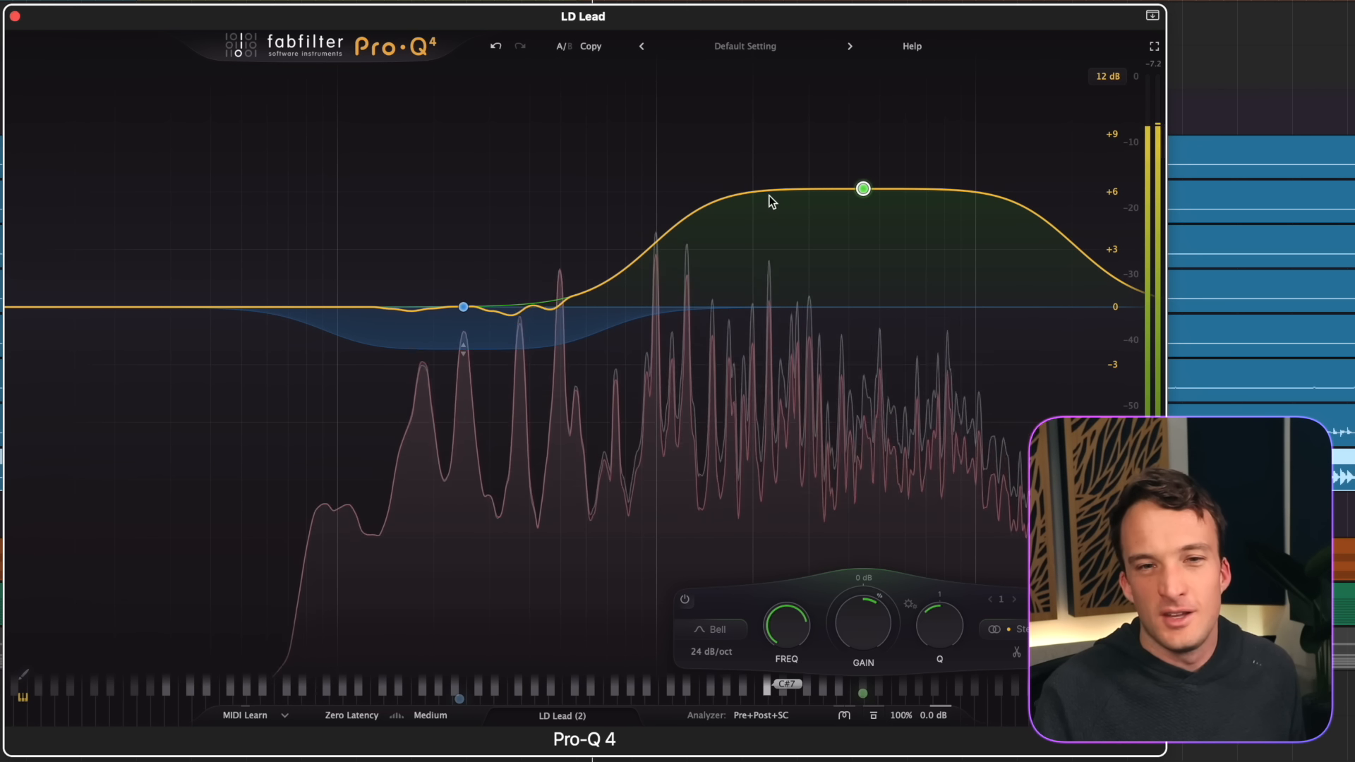
left_click(768, 178)
left_click_drag(766, 293, 802, 250)
scroll(782, 208, "up", 5)
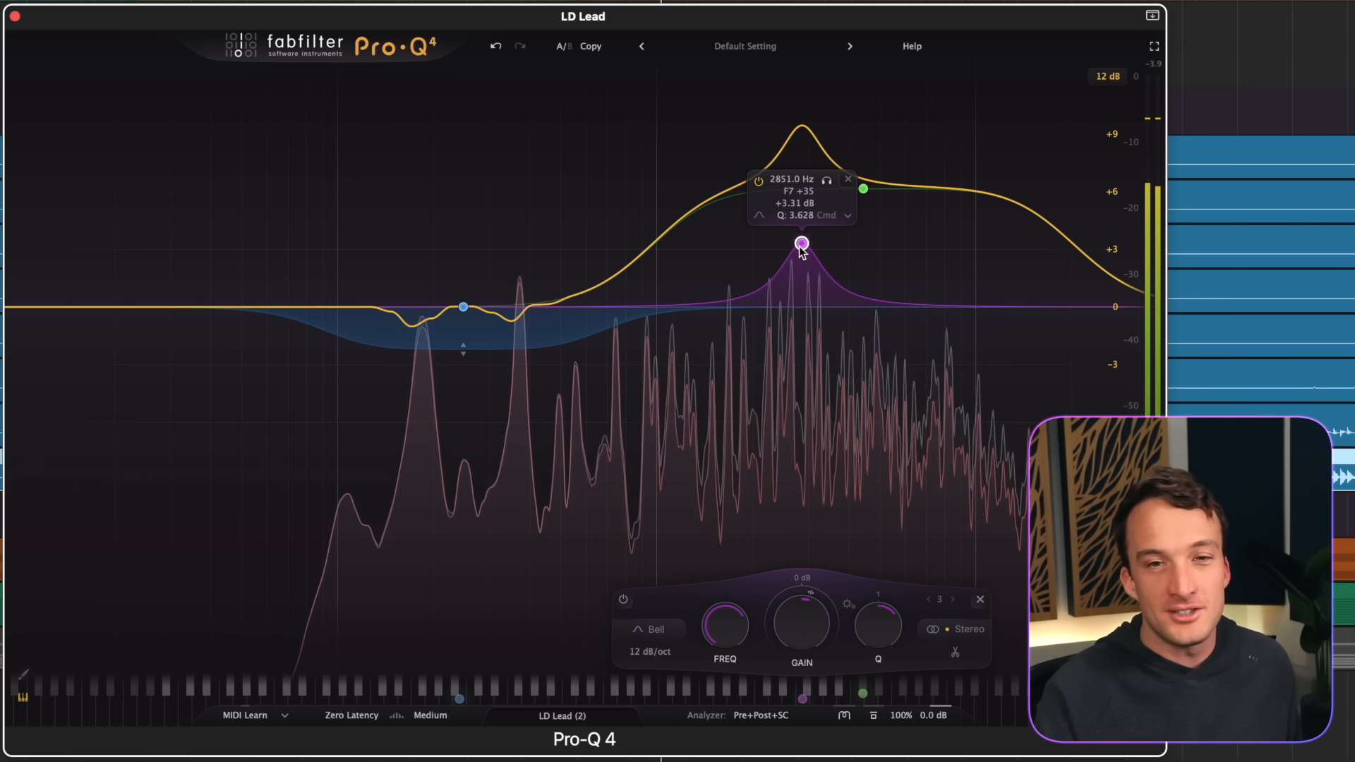
Step: Turn the narrow bell into a cut of about -1.72 dB at 2588 Hz with a 24 dB/oct slope
left_click_drag(802, 245, 789, 341)
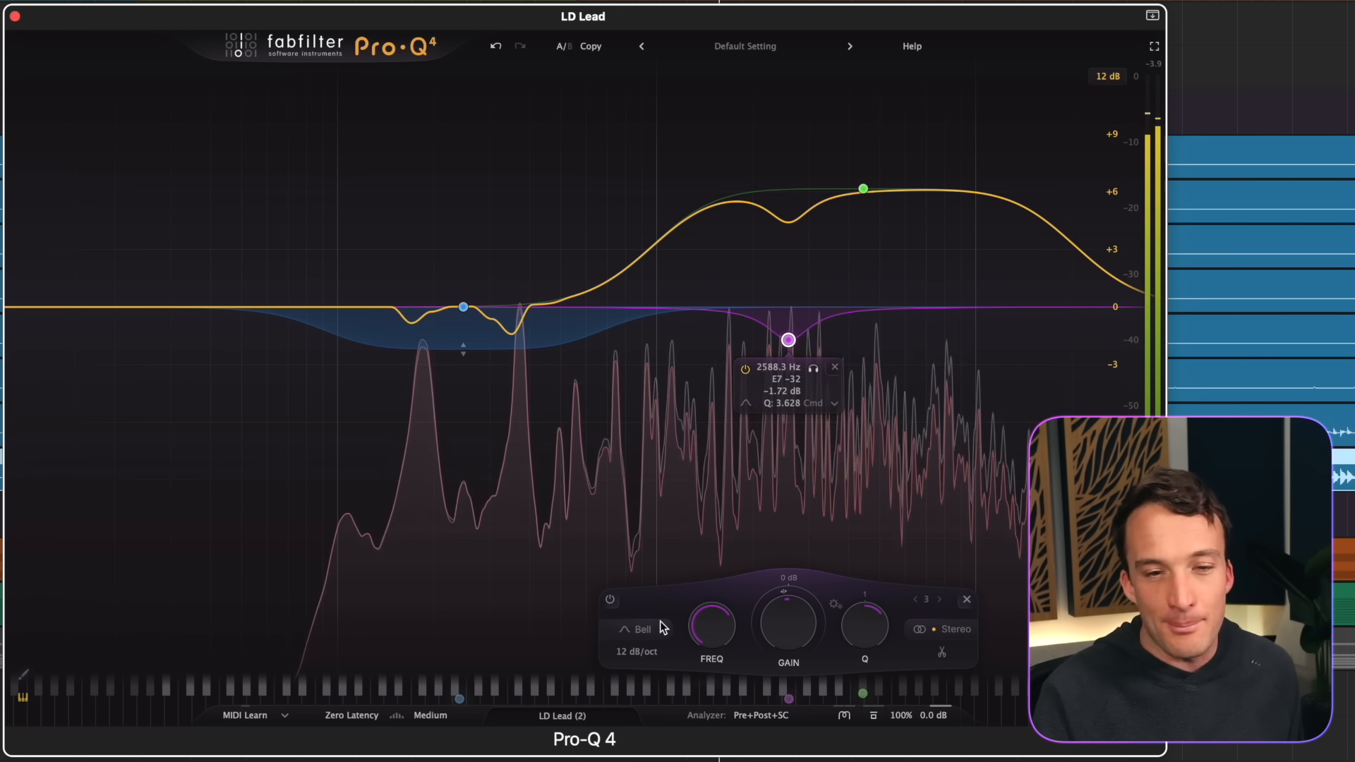
left_click(637, 651)
left_click(635, 593)
mouse_move(787, 353)
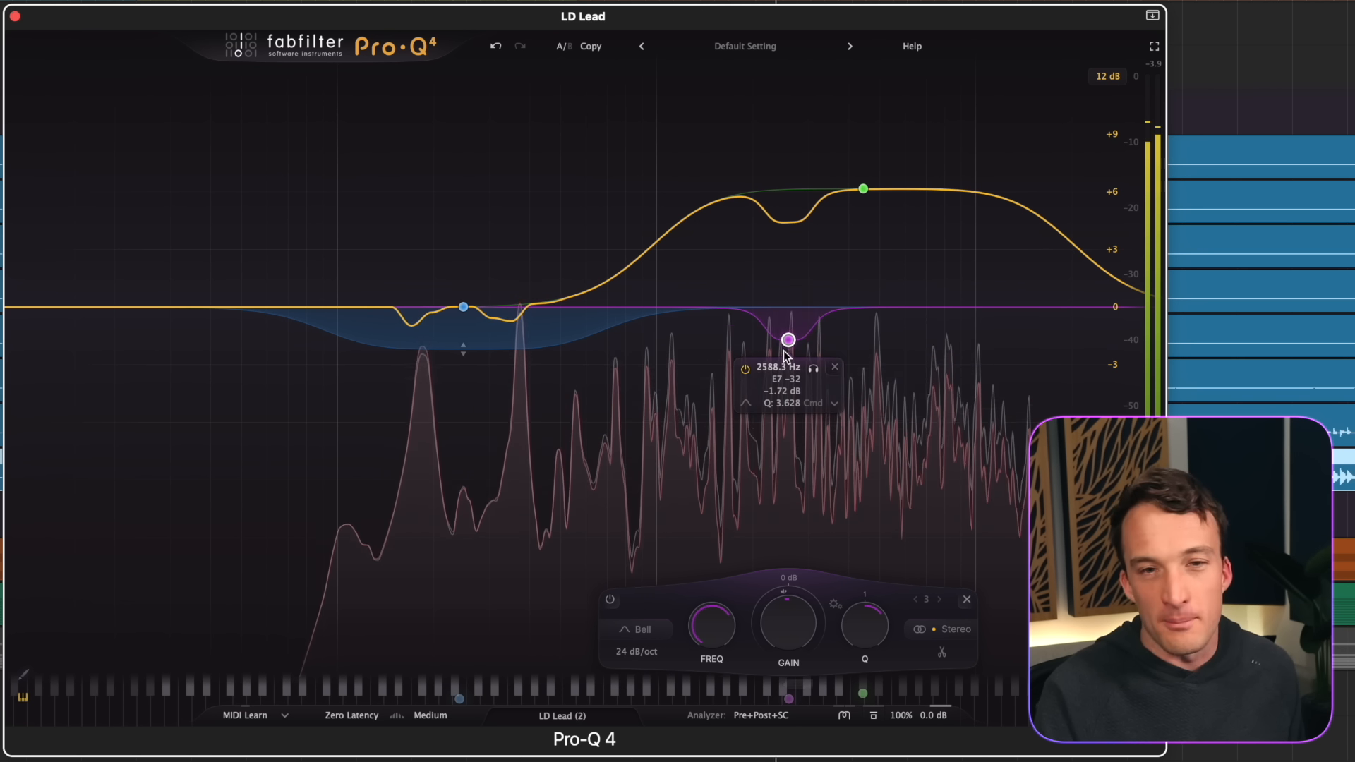
Step: Deepen the narrow cut to about -8.79 dB at 3098.7 Hz and tighten its Q to 5.246
left_click_drag(789, 340, 802, 413)
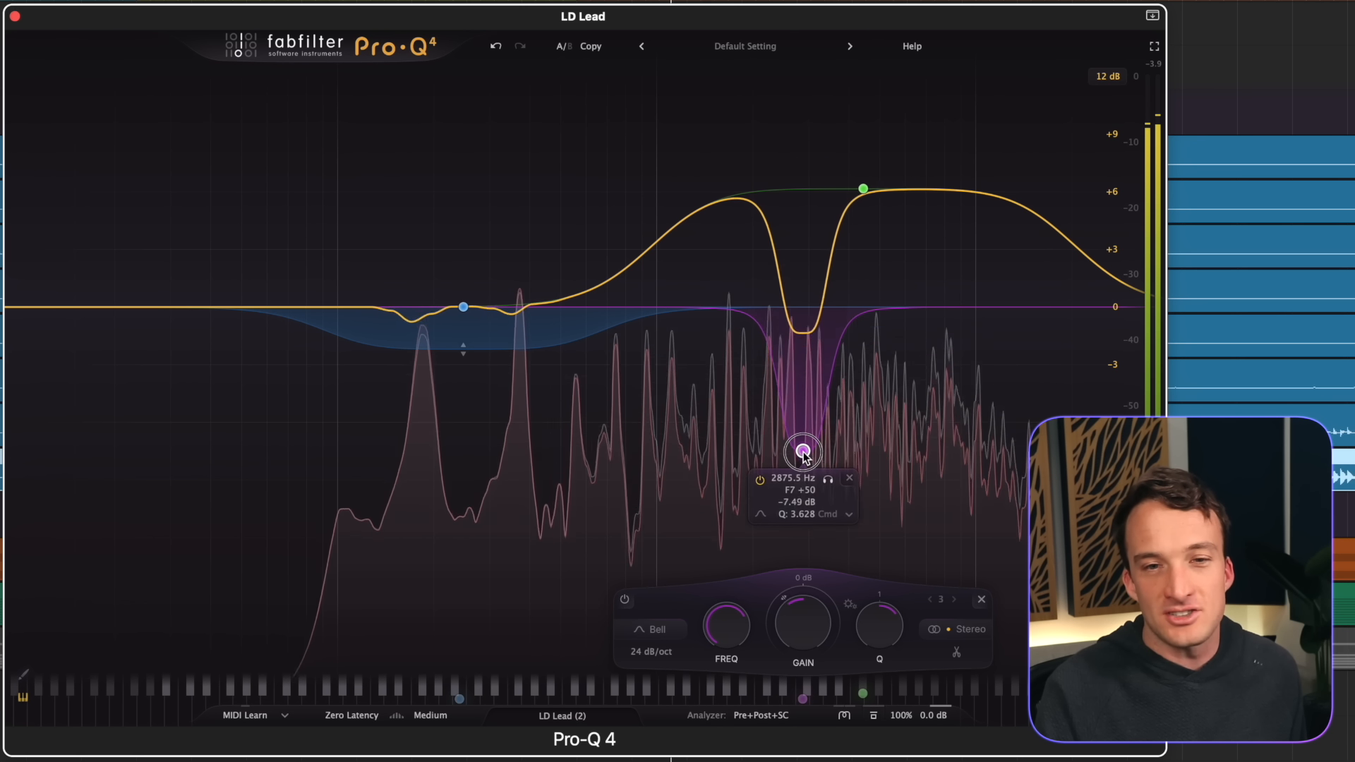
left_click_drag(805, 476, 812, 487)
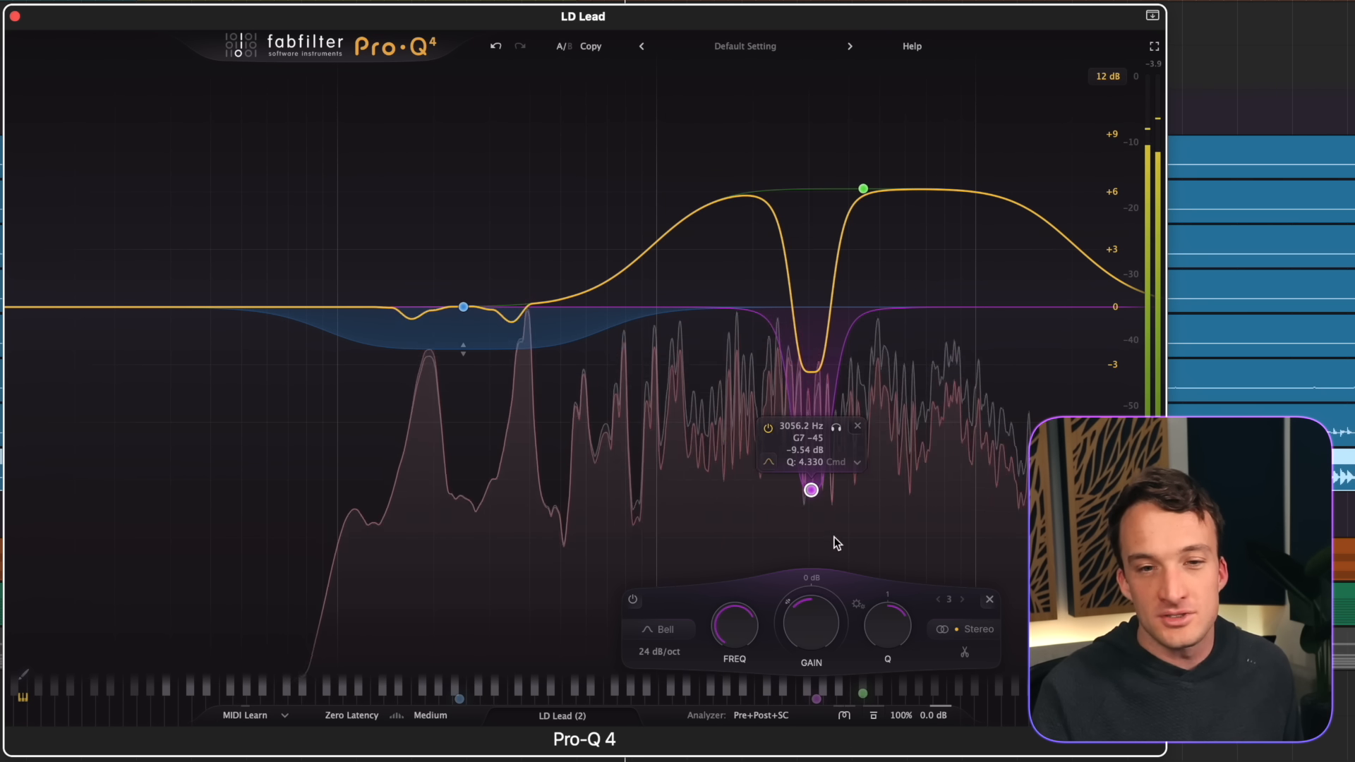
left_click_drag(812, 492, 816, 481)
scroll(814, 473, "up", 2)
mouse_move(814, 472)
left_mouse_down()
mouse_move(813, 453)
mouse_move(814, 477)
left_mouse_up()
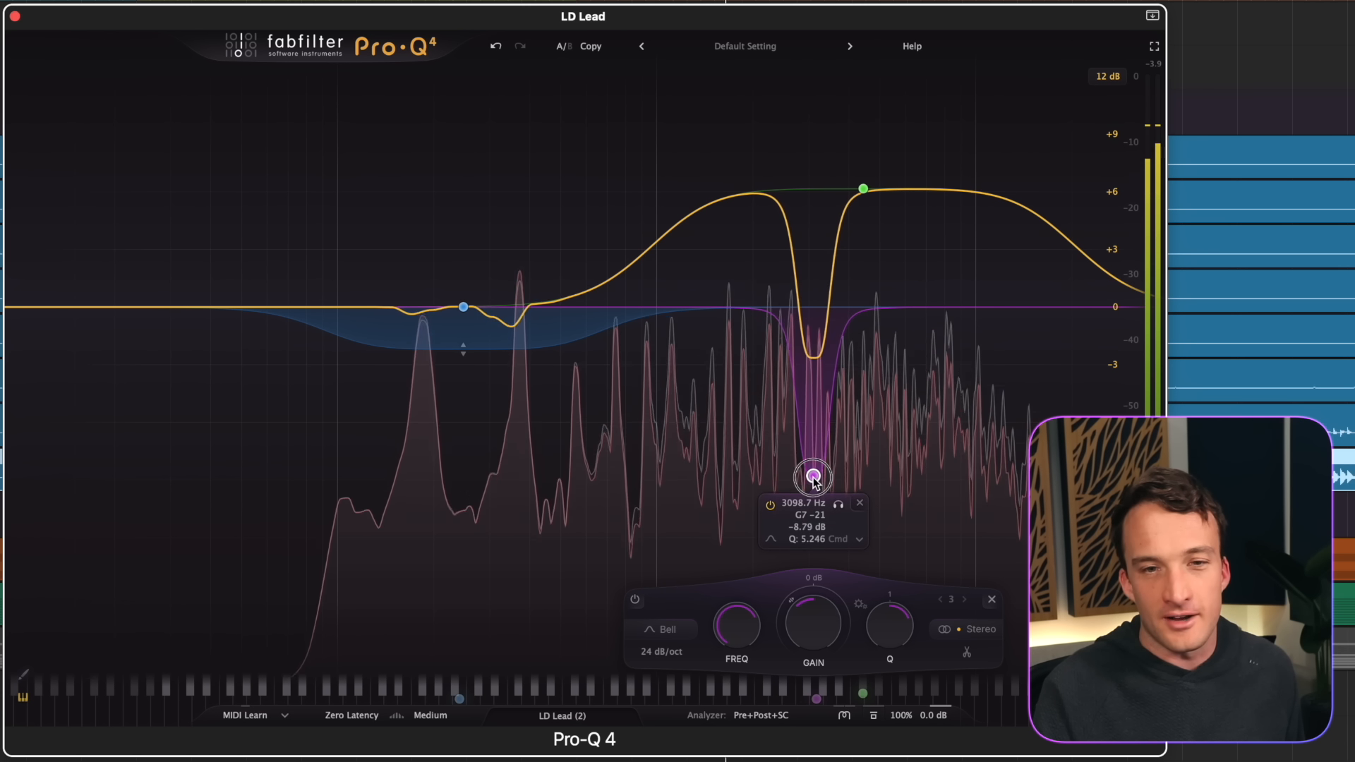
Step: Compare the lead with the narrow cut off and on, and ease it to -7.91 dB with Q 6.355
left_click(634, 601)
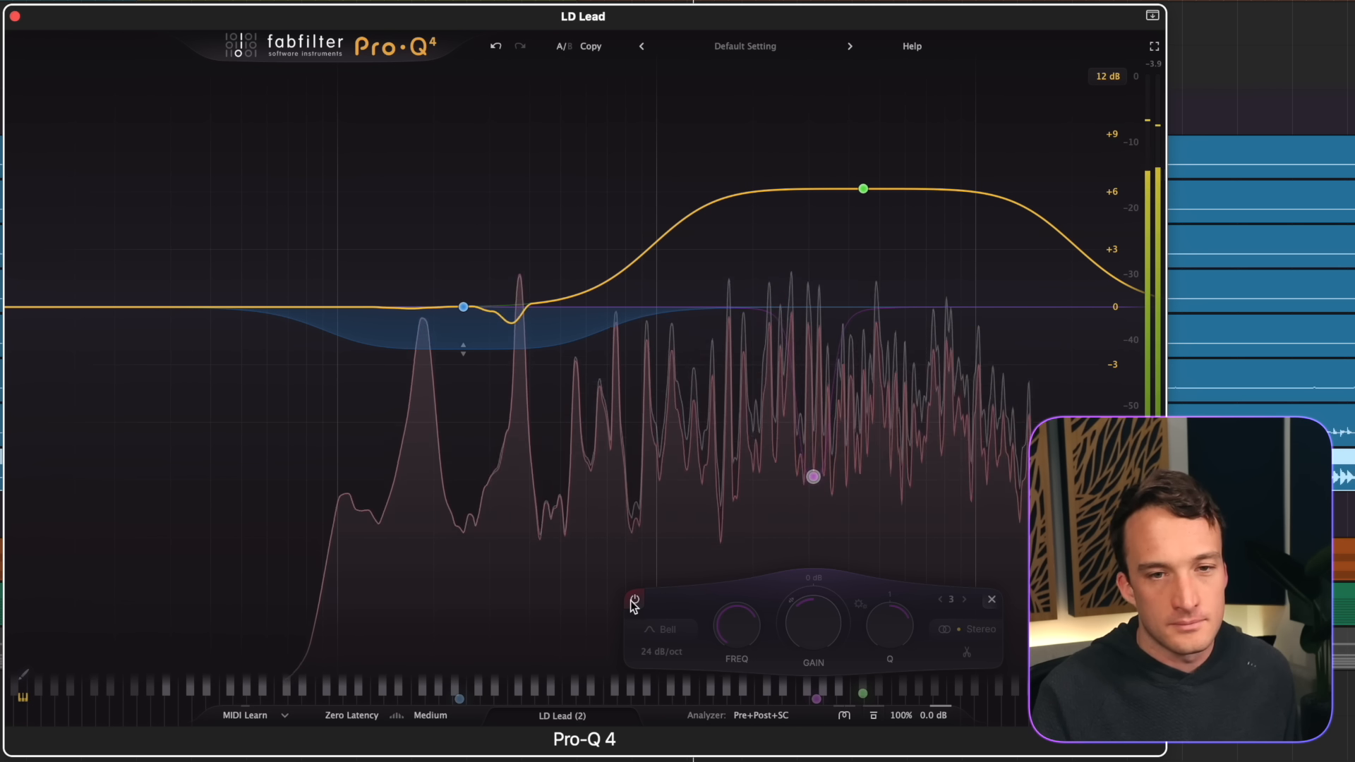
left_click(632, 601)
left_click_drag(814, 475, 814, 457)
scroll(813, 459, "up", 2)
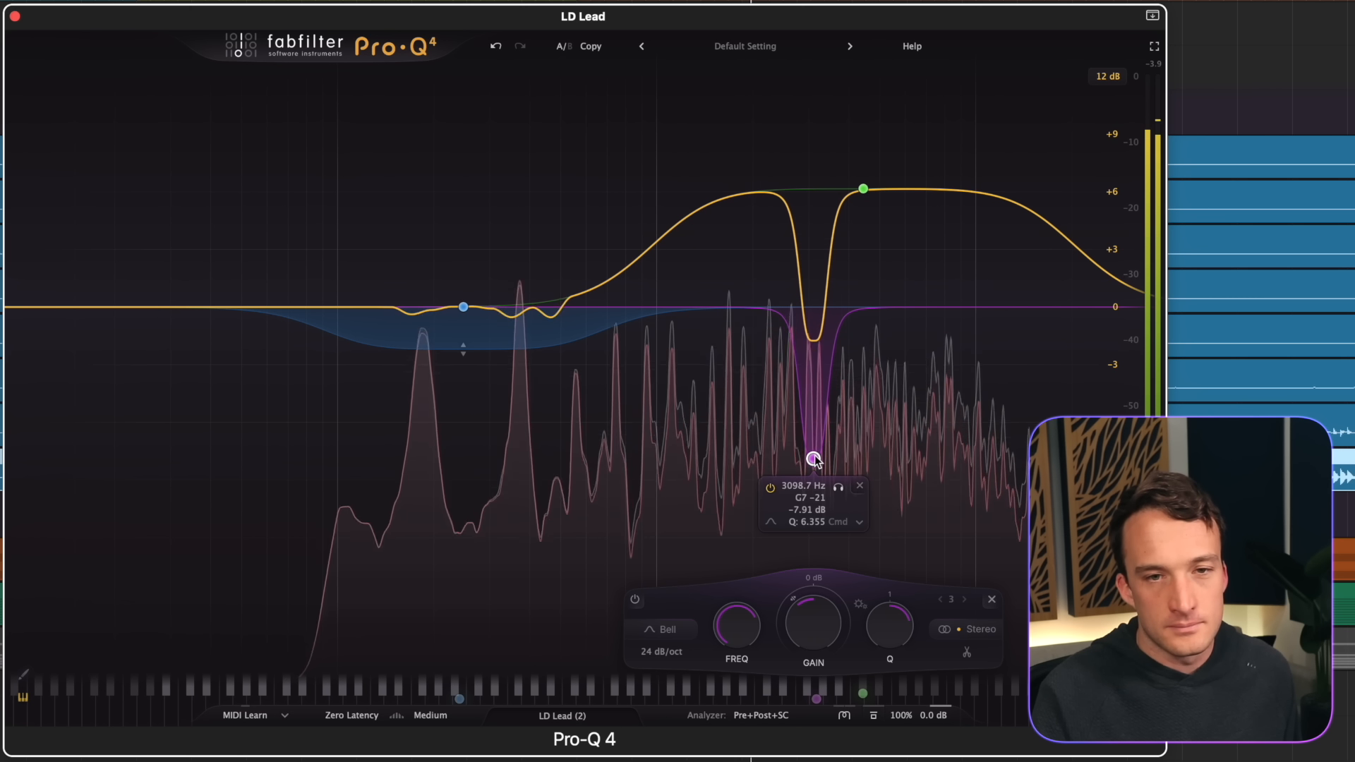
Step: Toggle the narrow cut off and on again, reduce it to about -6 dB, and play the lead back
left_click(634, 600)
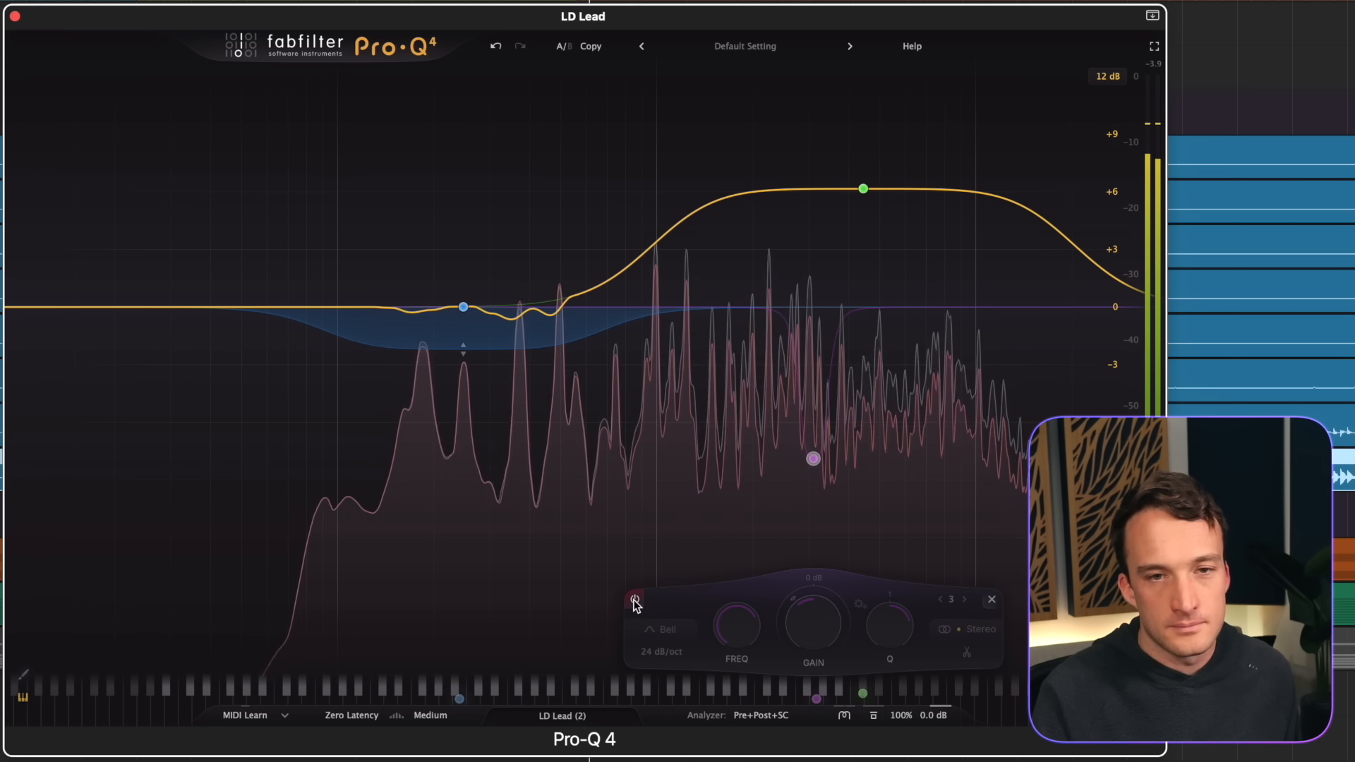
left_click(634, 601)
mouse_move(813, 459)
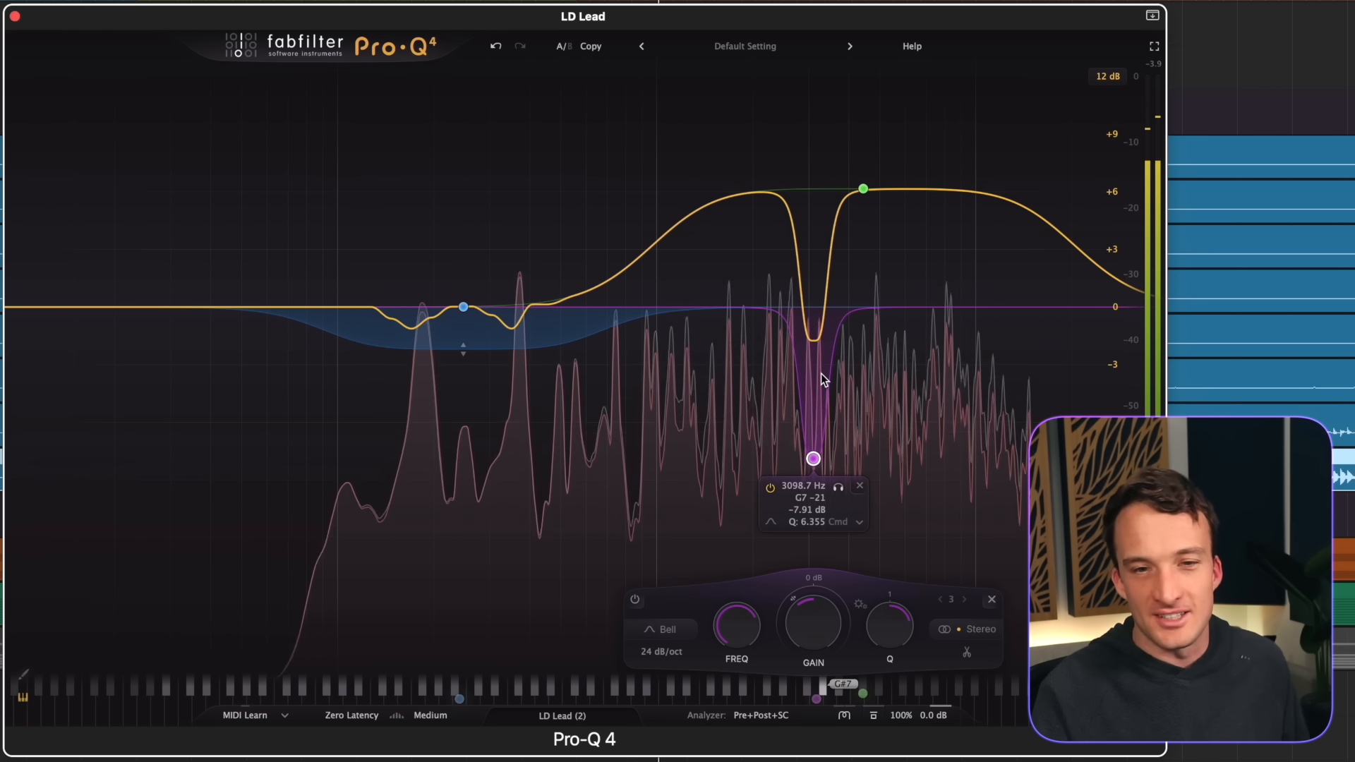
left_click_drag(807, 634, 810, 612)
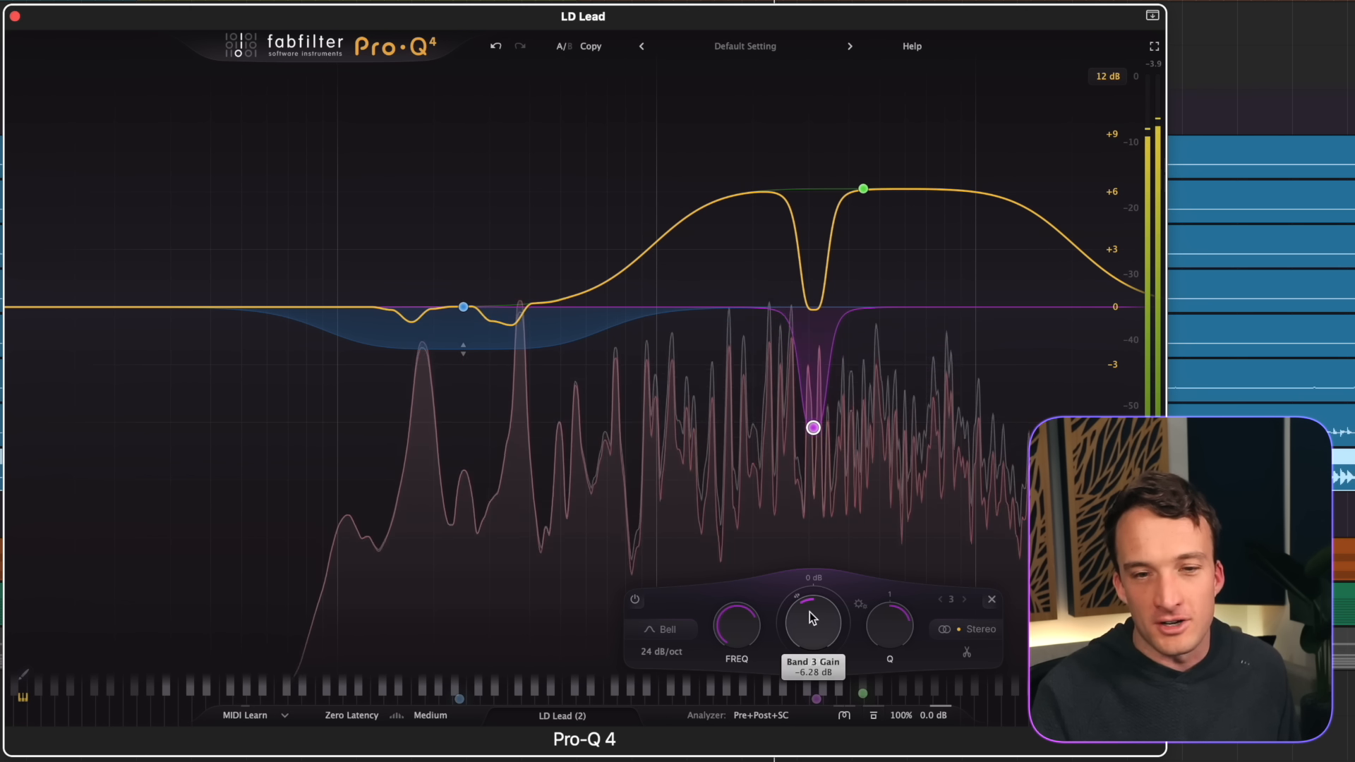
left_click_drag(807, 624, 806, 617)
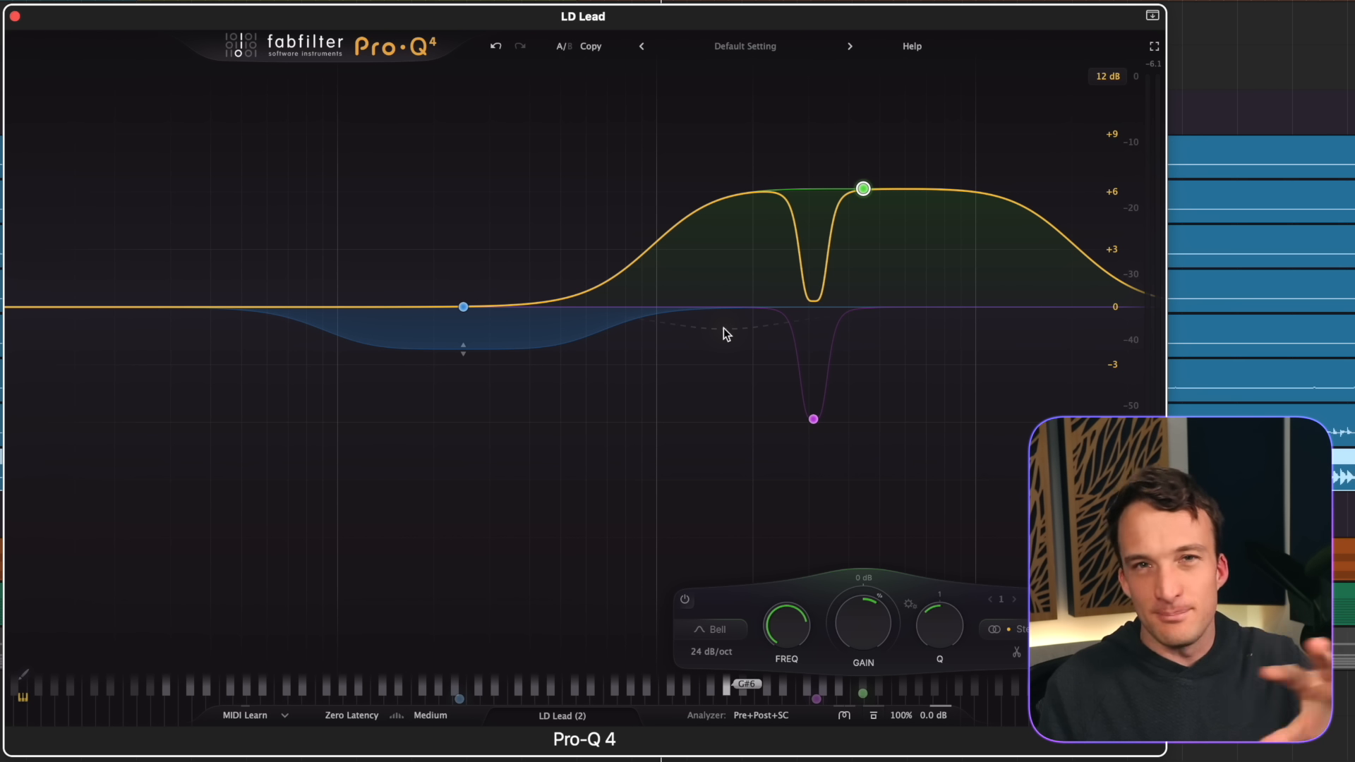
key("space")
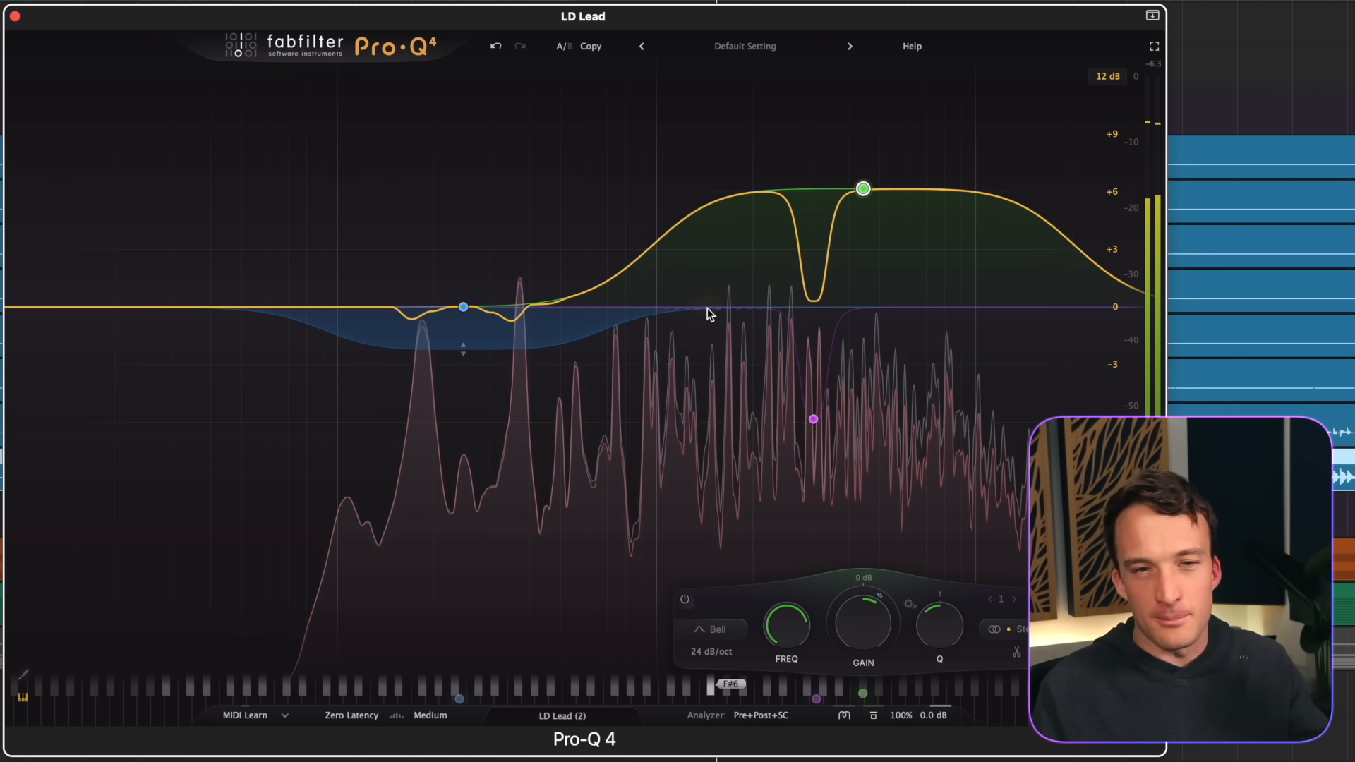
Step: Add a very narrow bell cut of about -8.4 dB at 2636.7 Hz with a Q of 21.06
left_click(734, 309)
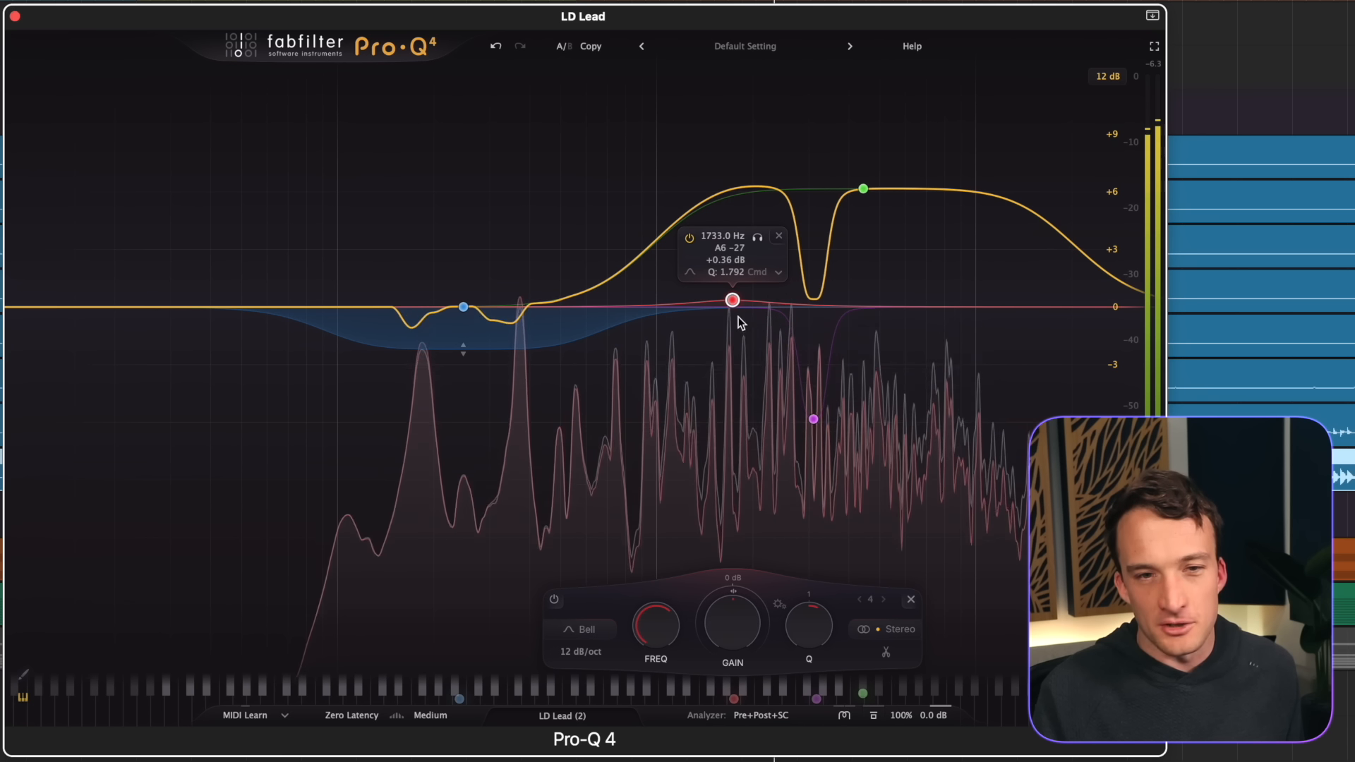
left_click_drag(735, 307, 728, 468)
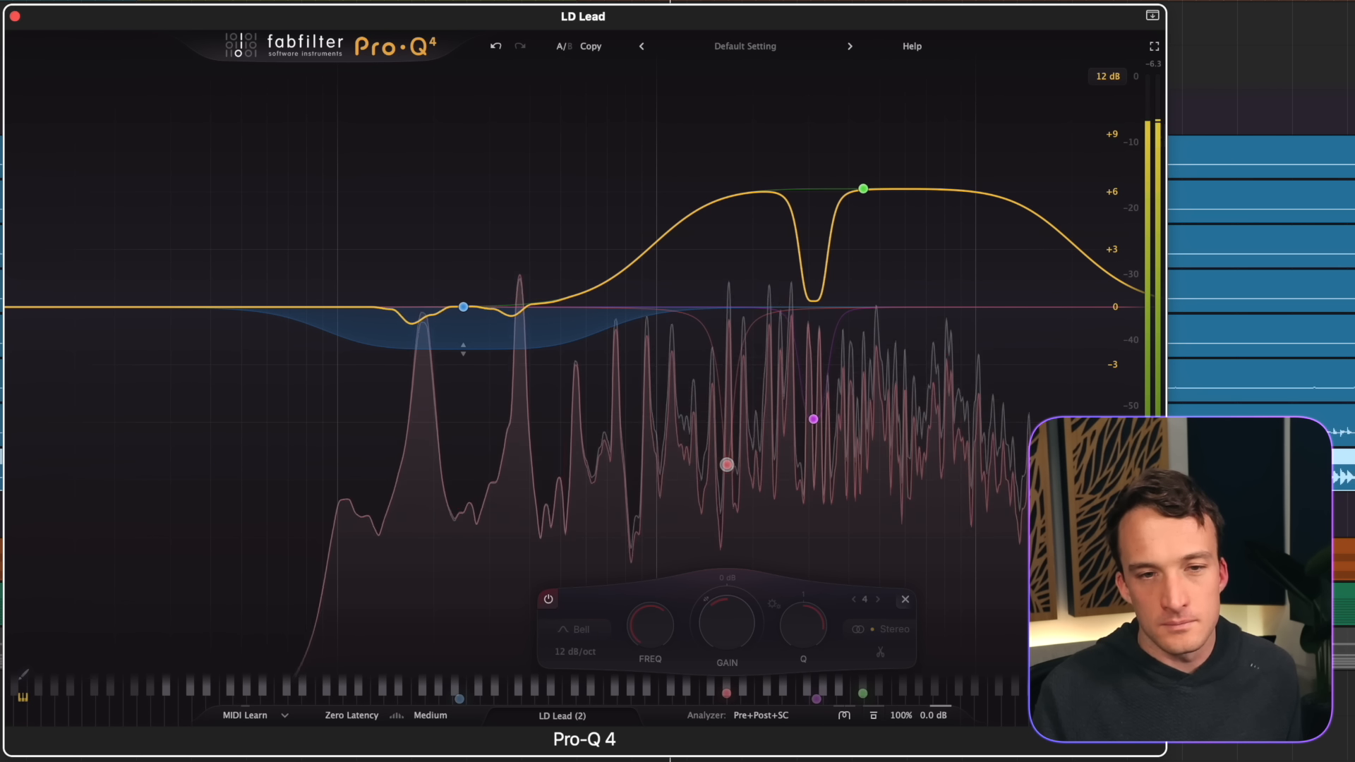
left_click_drag(727, 464, 788, 469)
scroll(786, 463, "up", 3)
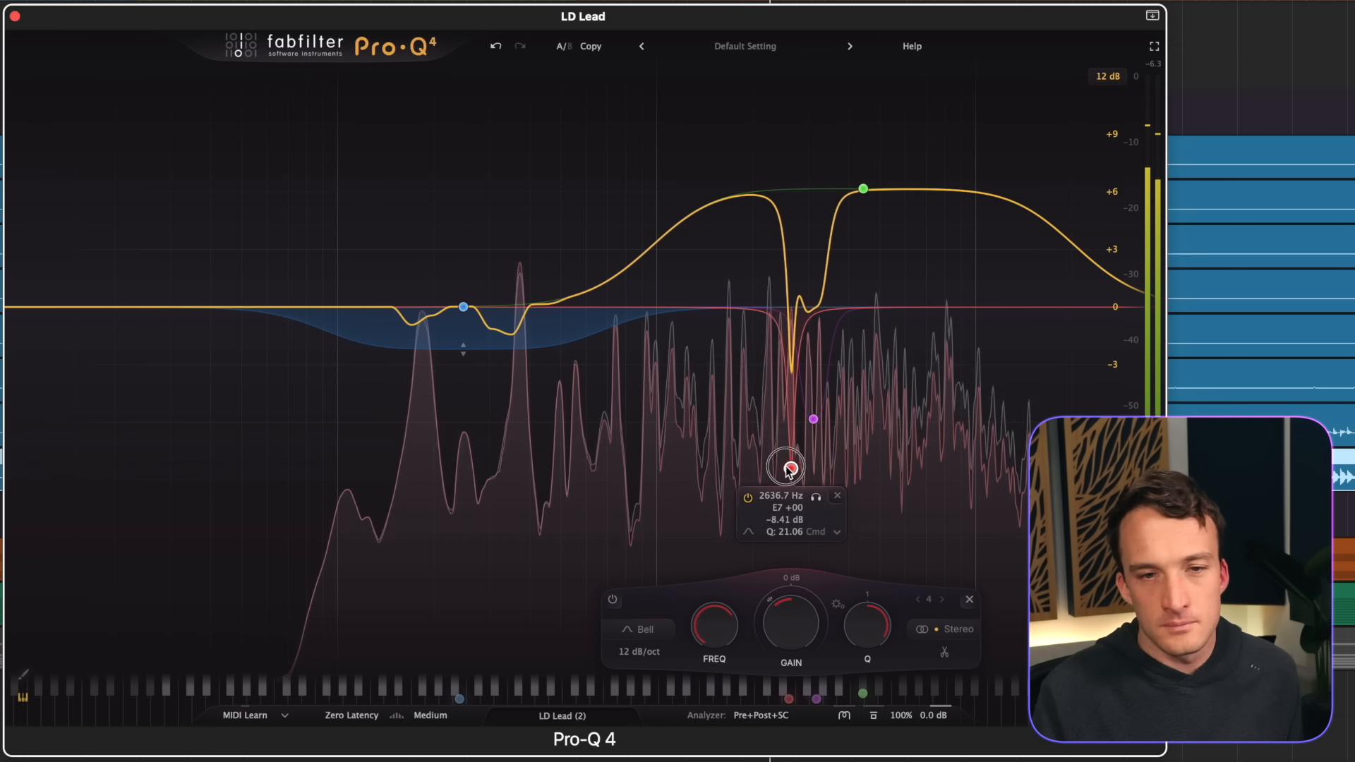
Step: Compare the new narrow cut off and on, and audition it as a +9.49 dB boost at 2643.2 Hz
left_click(616, 599)
left_click(616, 599)
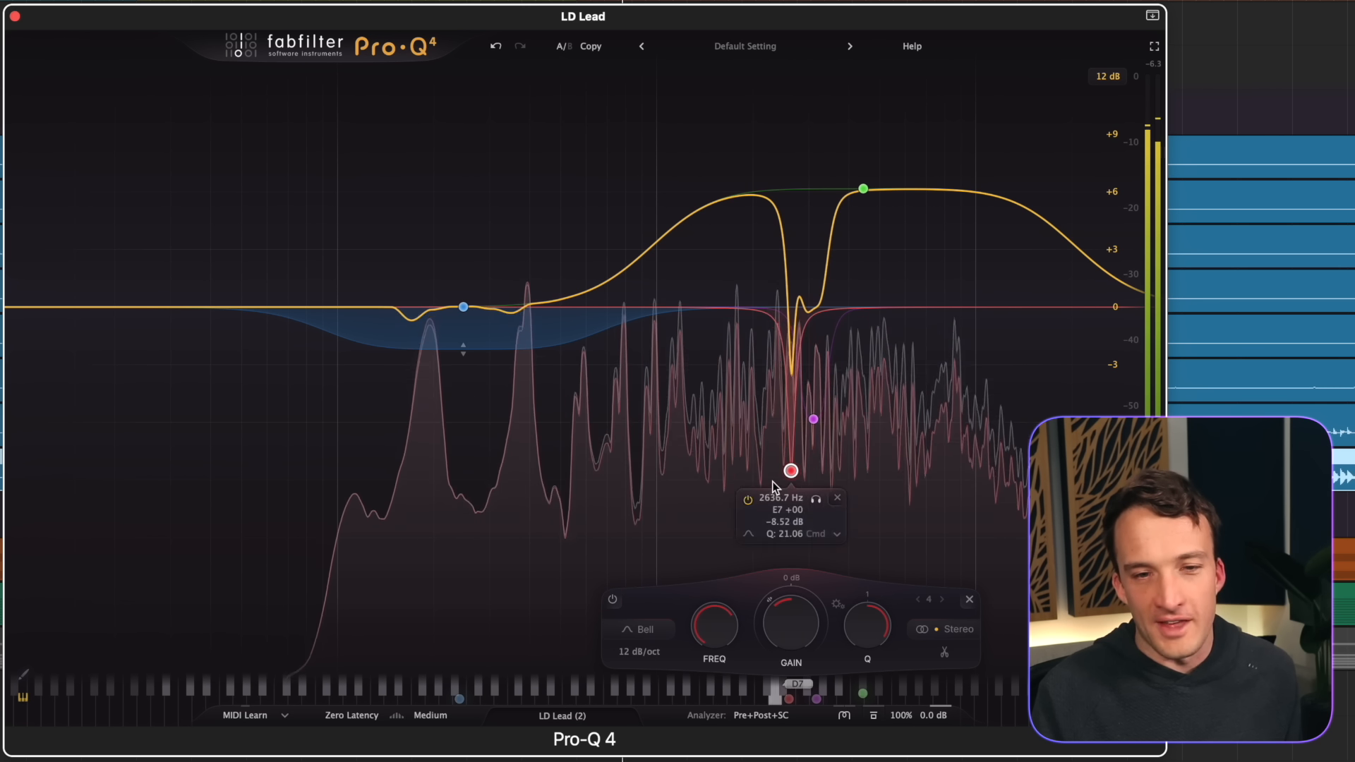
left_click_drag(786, 591, 792, 474)
left_click_drag(791, 147, 791, 123)
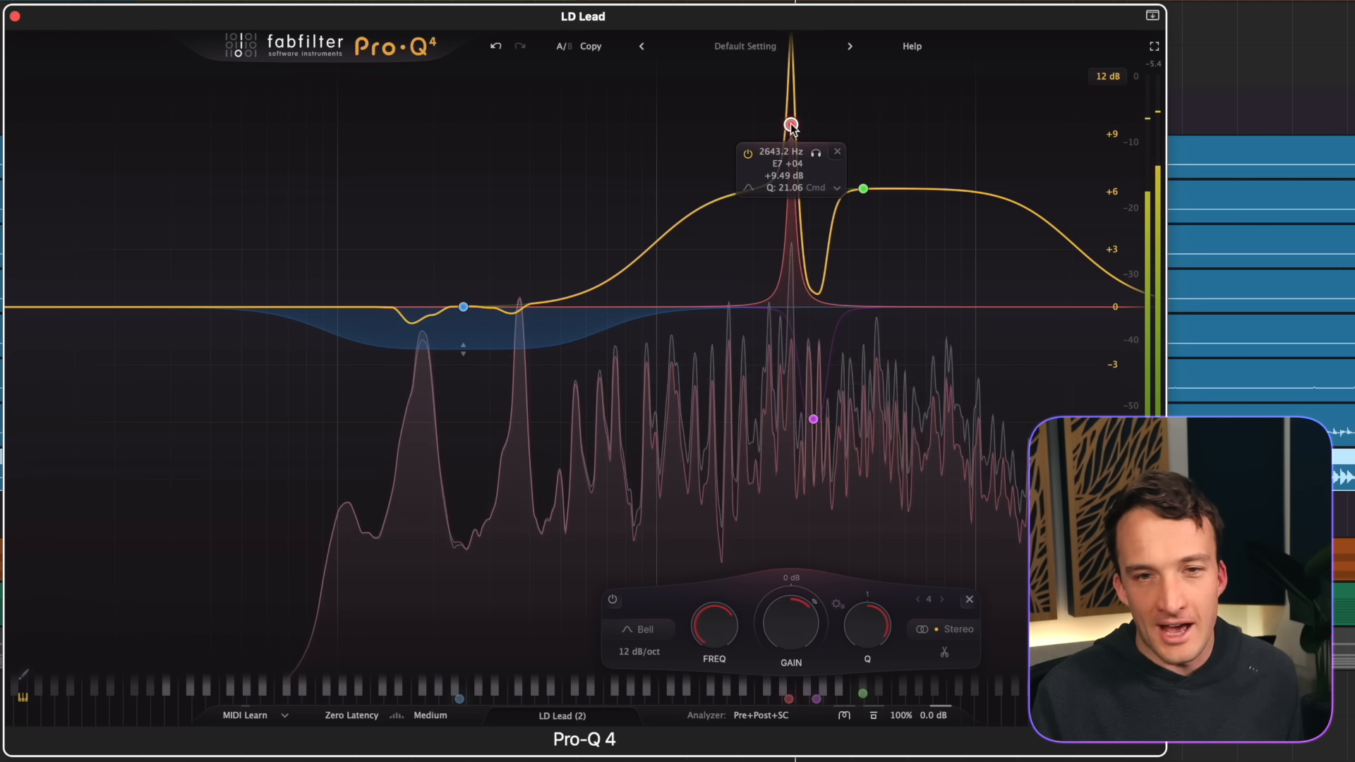
Step: Set the 2.6 kHz band to a -12.93 dB cut, add another narrow cut of about -6 dB near 5 kHz, and close the equalizer
left_click_drag(881, 190, 872, 324)
left_click_drag(790, 133, 792, 382)
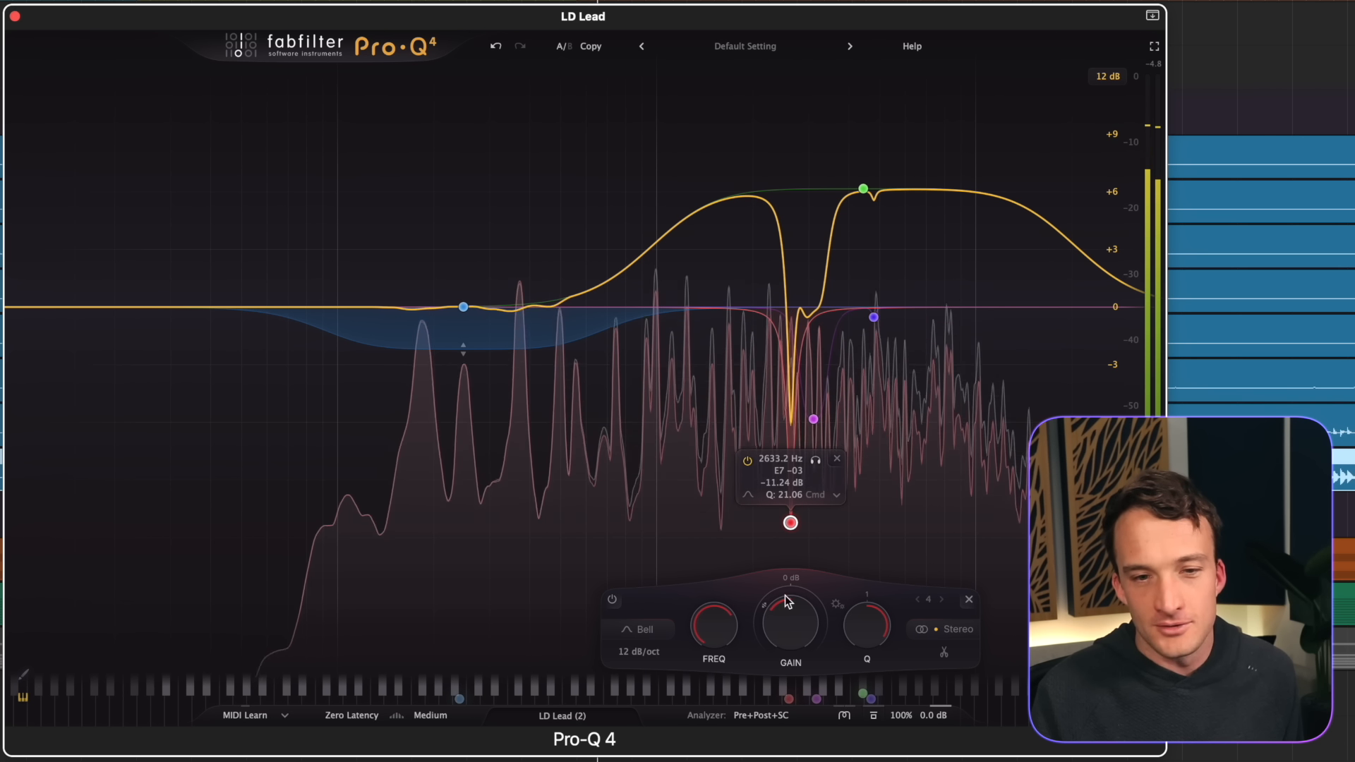
left_click_drag(791, 633, 793, 651)
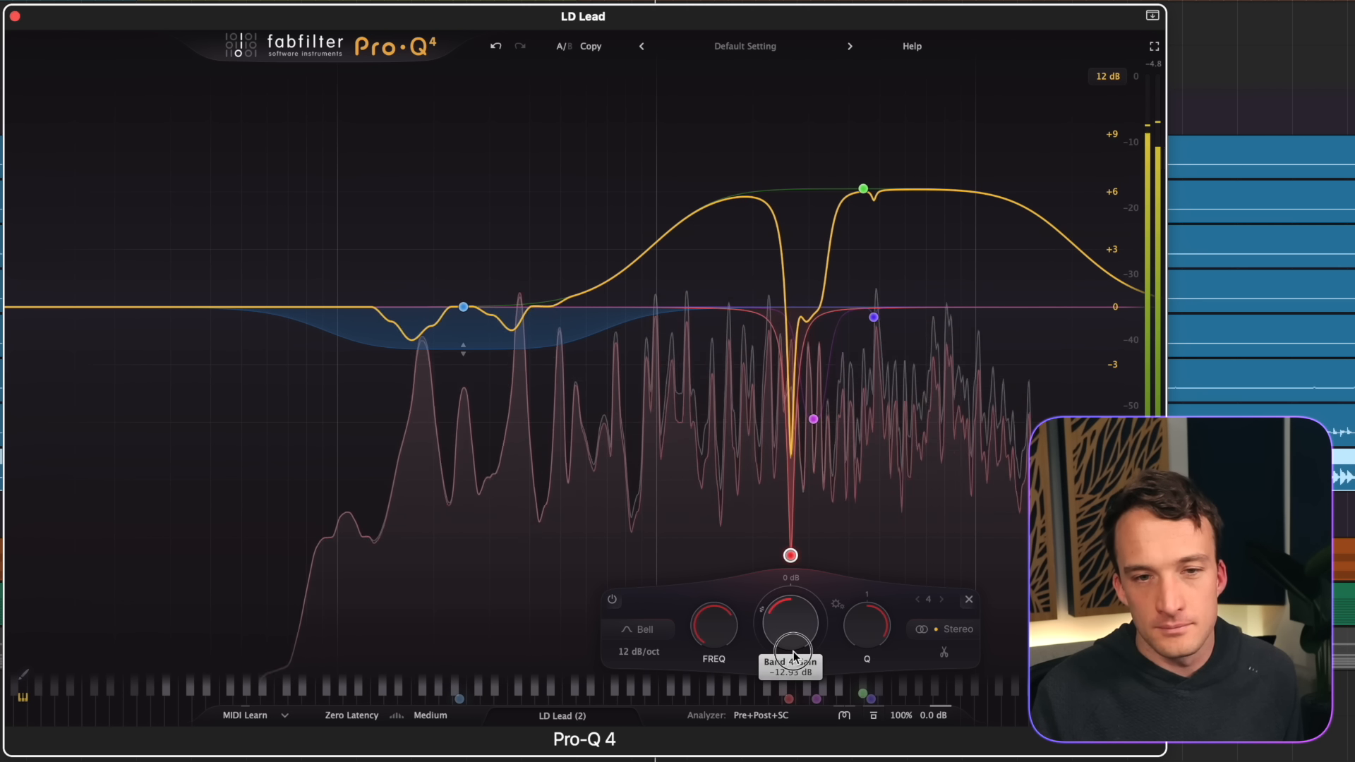
left_click_drag(874, 317, 875, 366)
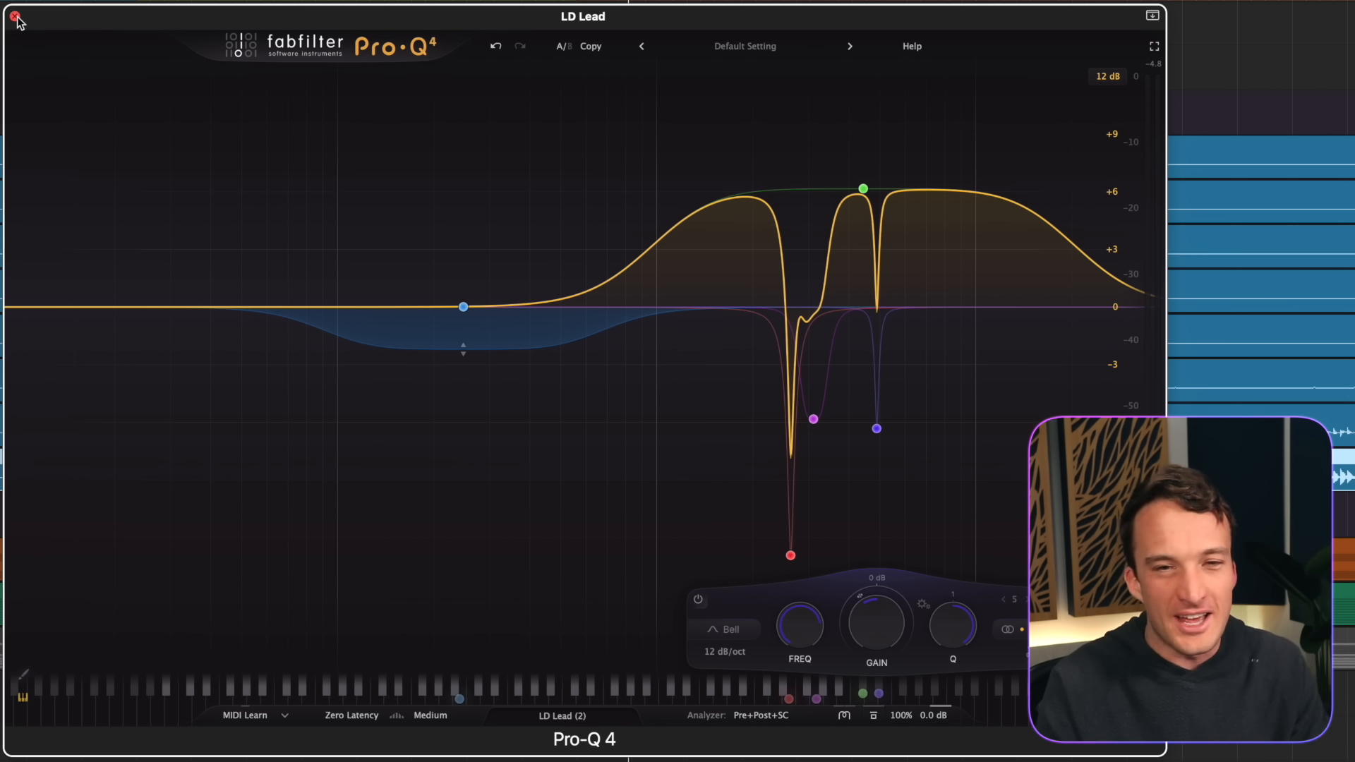
left_click(15, 16)
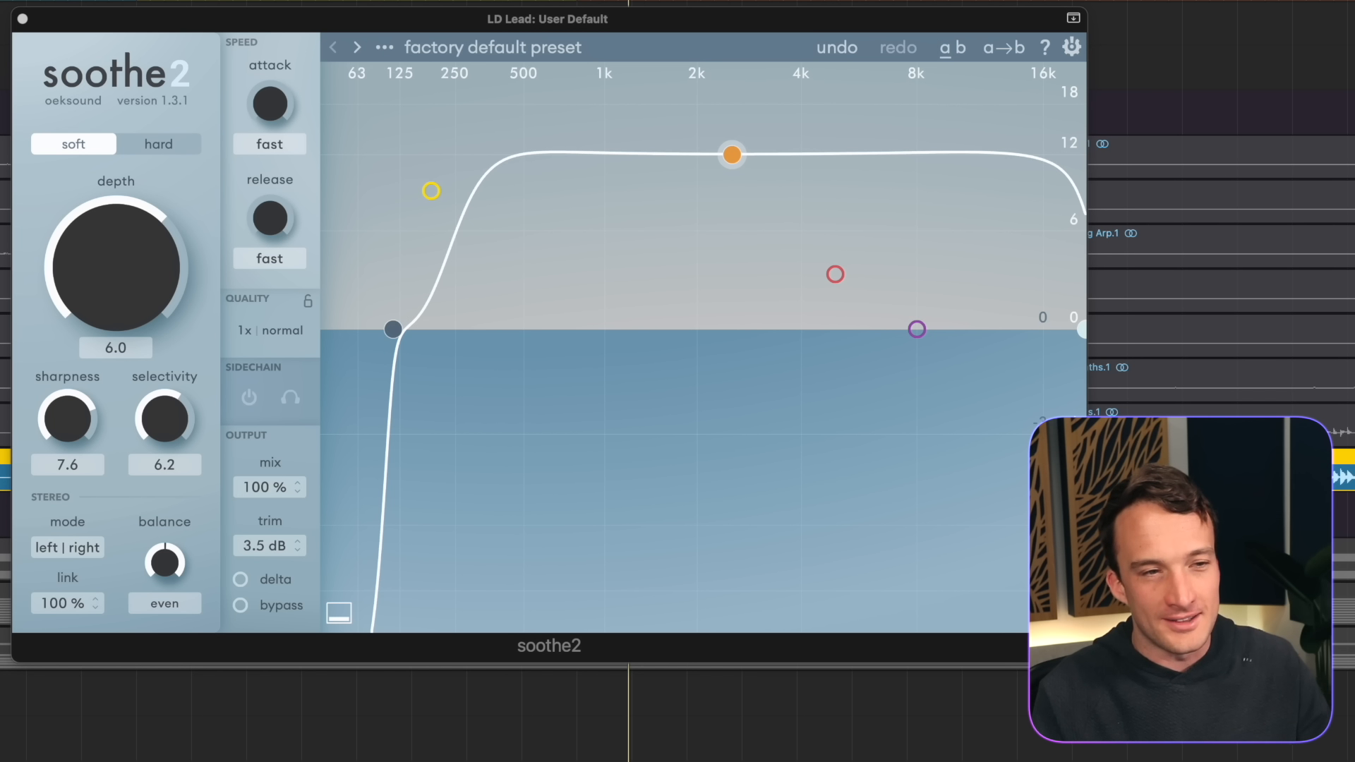
Step: Audition the lead in soothe2 with the depth lowered to -18.0, and raise the depth again
left_click_drag(113, 242, 103, 421)
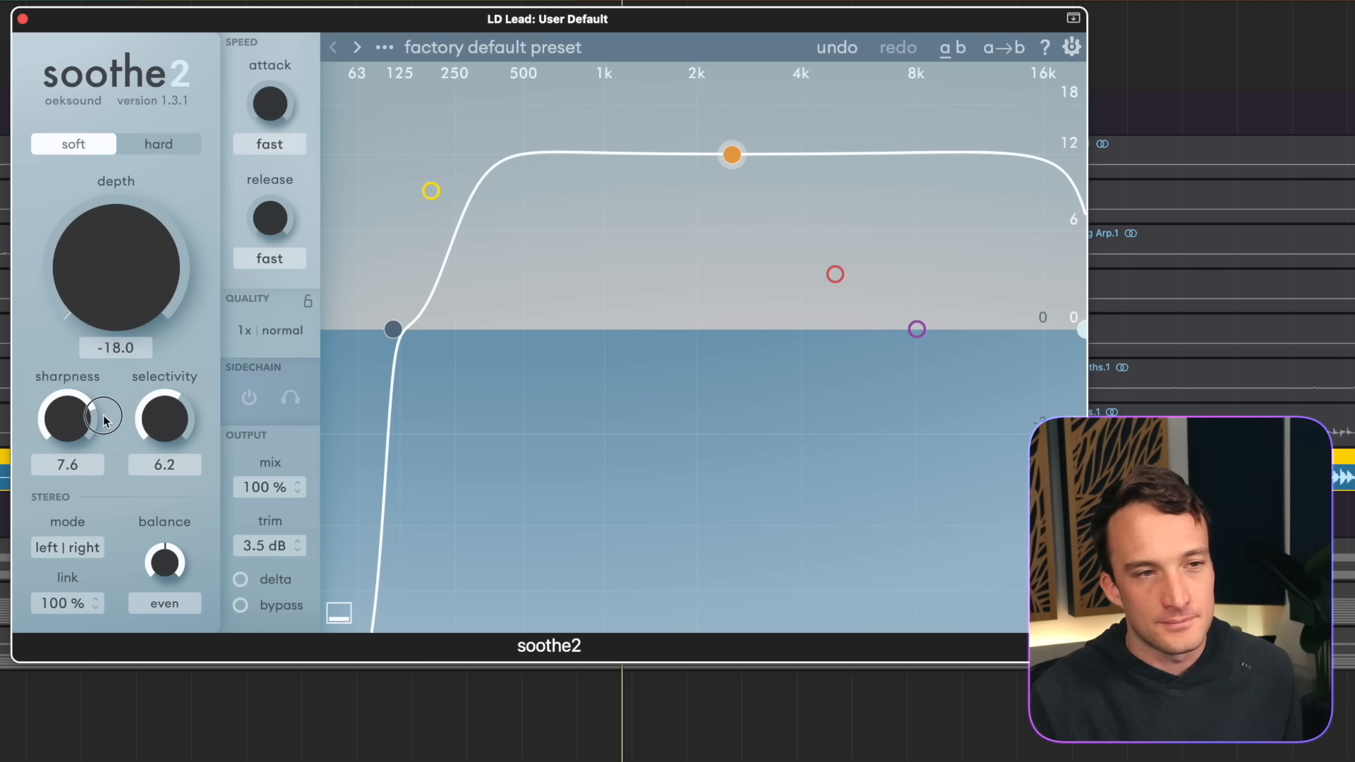
left_click_drag(126, 282, 105, 156)
key("space")
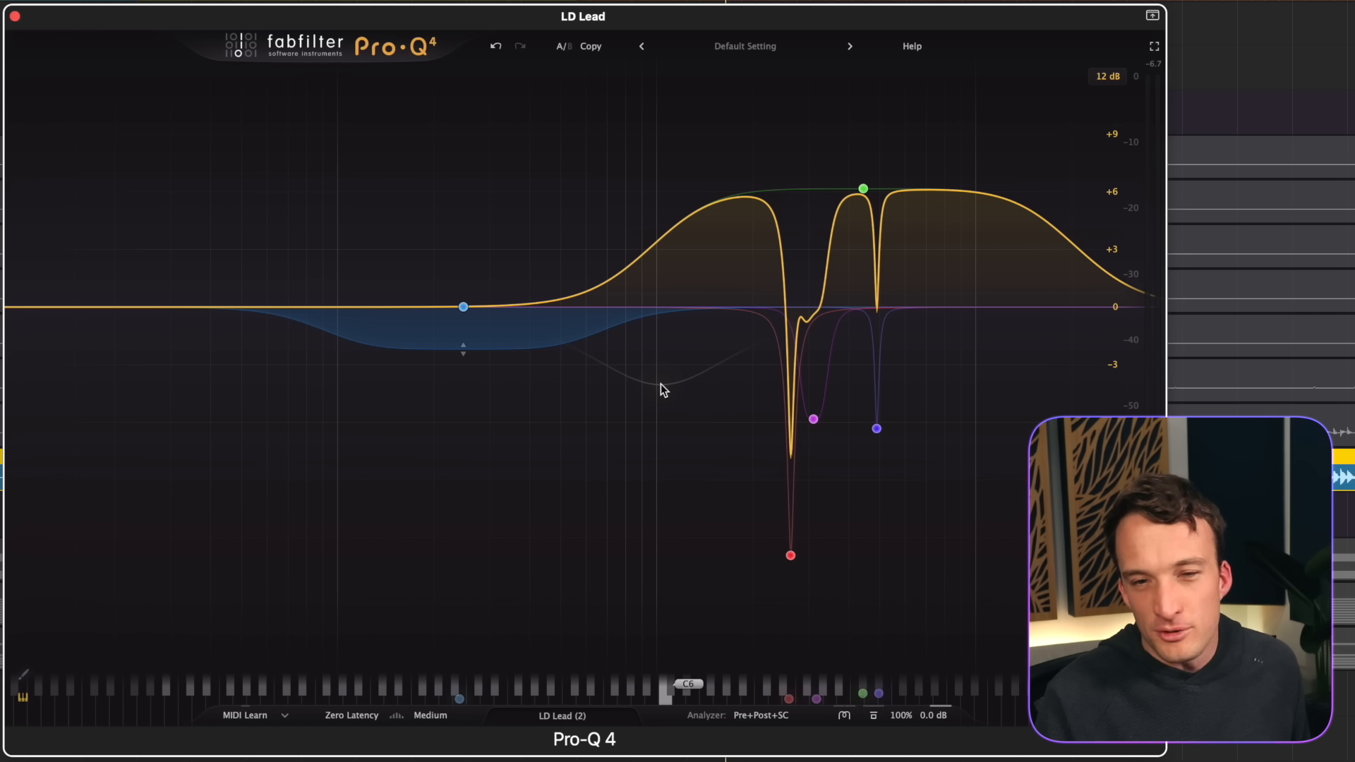
Step: Select the three narrow cuts in Pro-Q 4 and compare the lead with them off and on during playback
left_click_drag(661, 384, 953, 558)
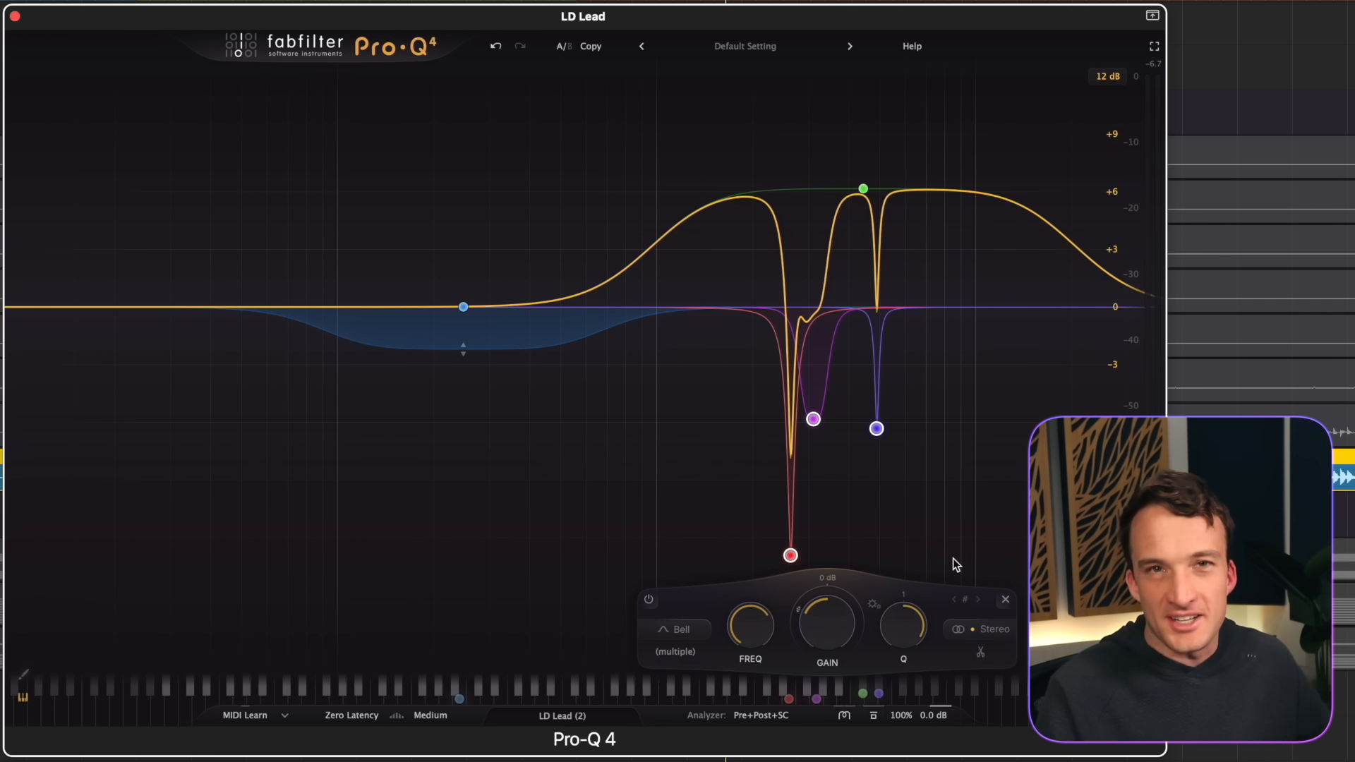
key("space")
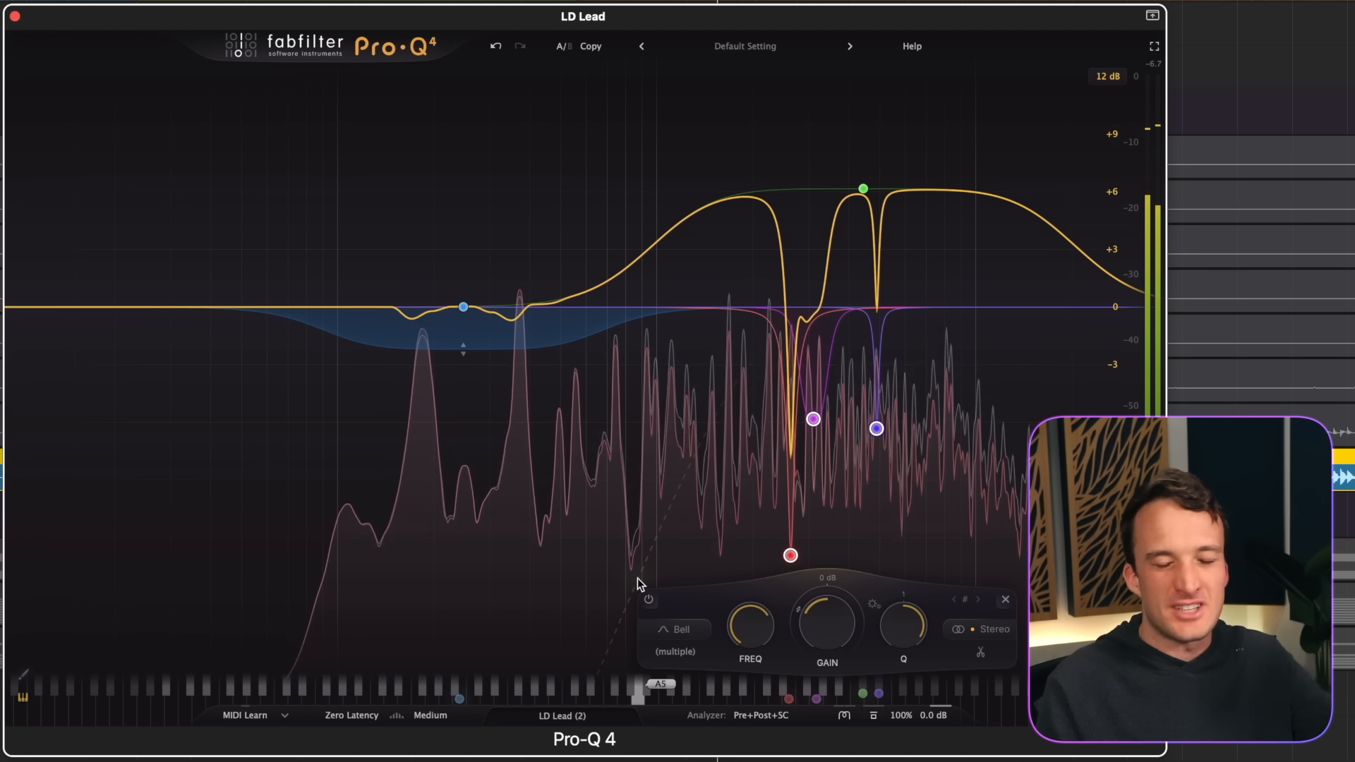
left_click(649, 600)
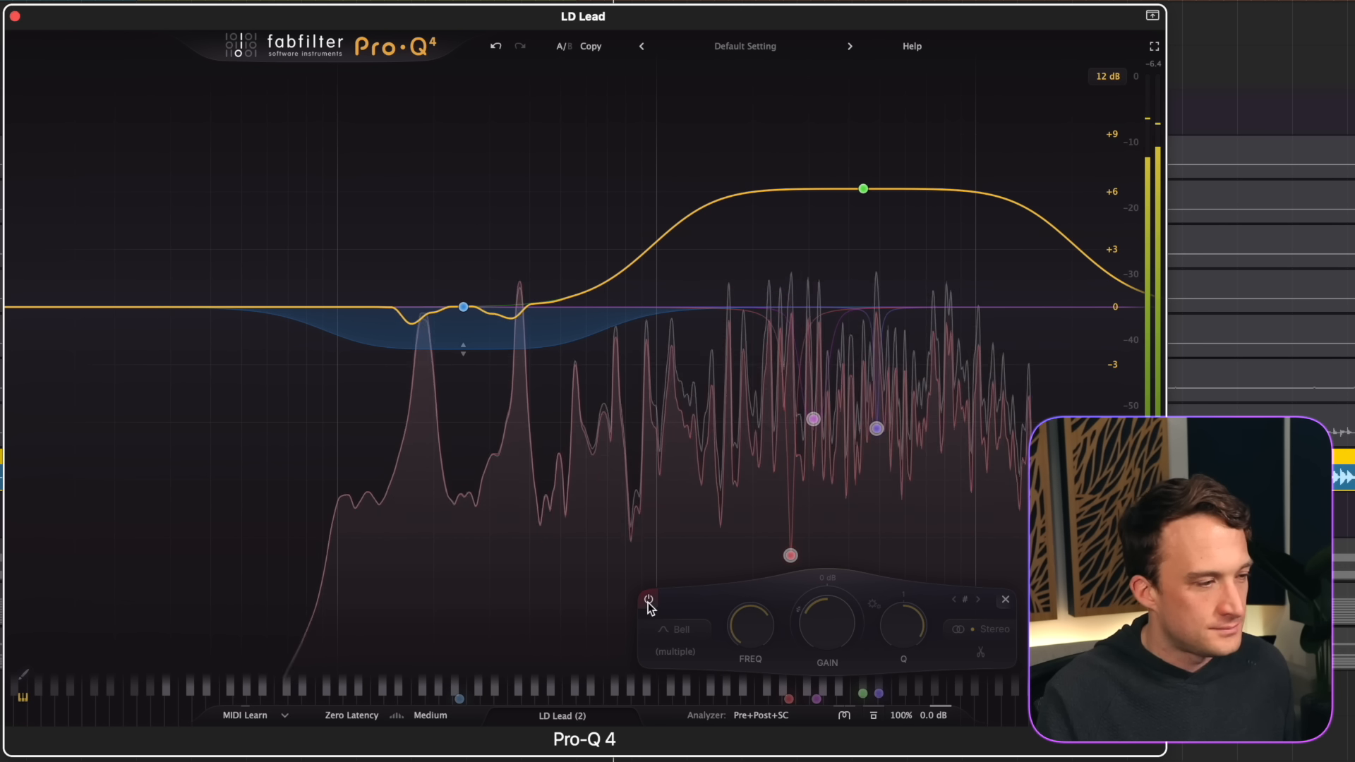
left_click(648, 601)
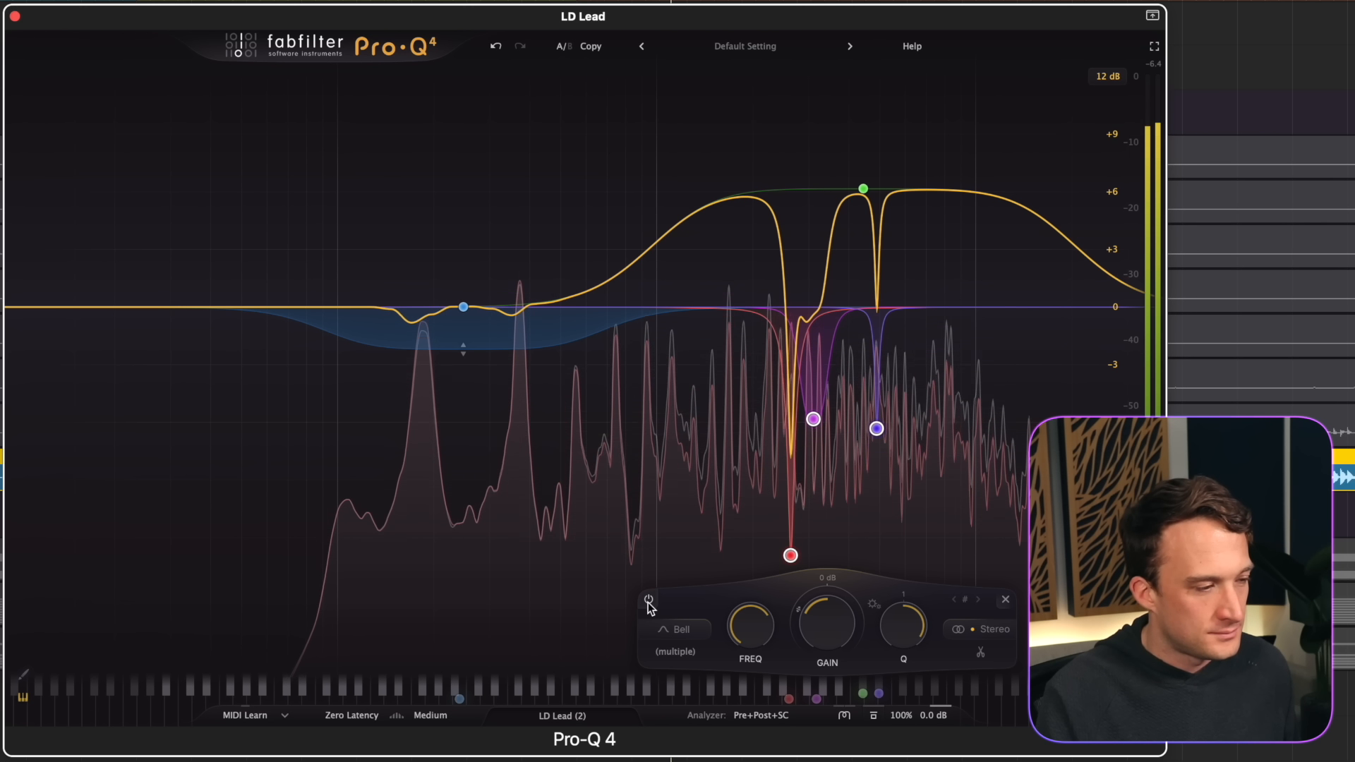
left_click(648, 601)
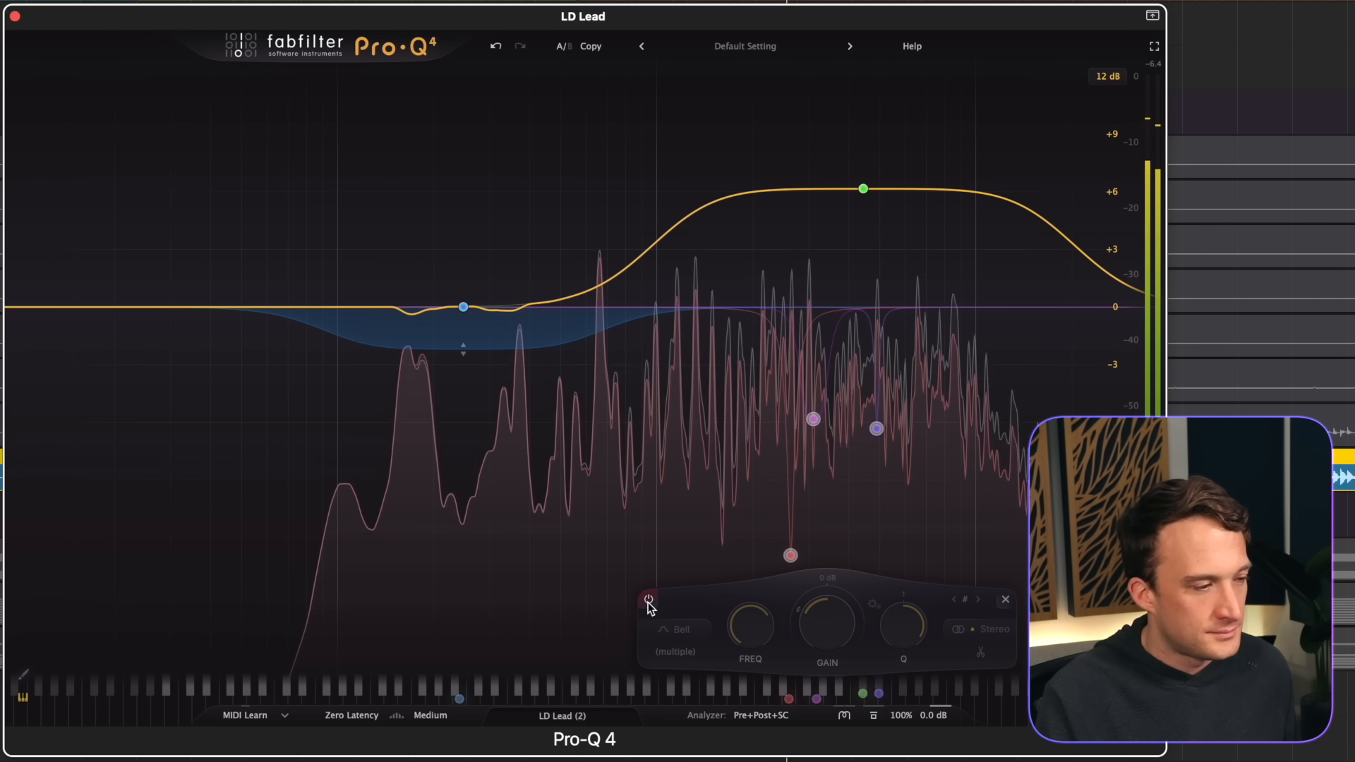
left_click(648, 602)
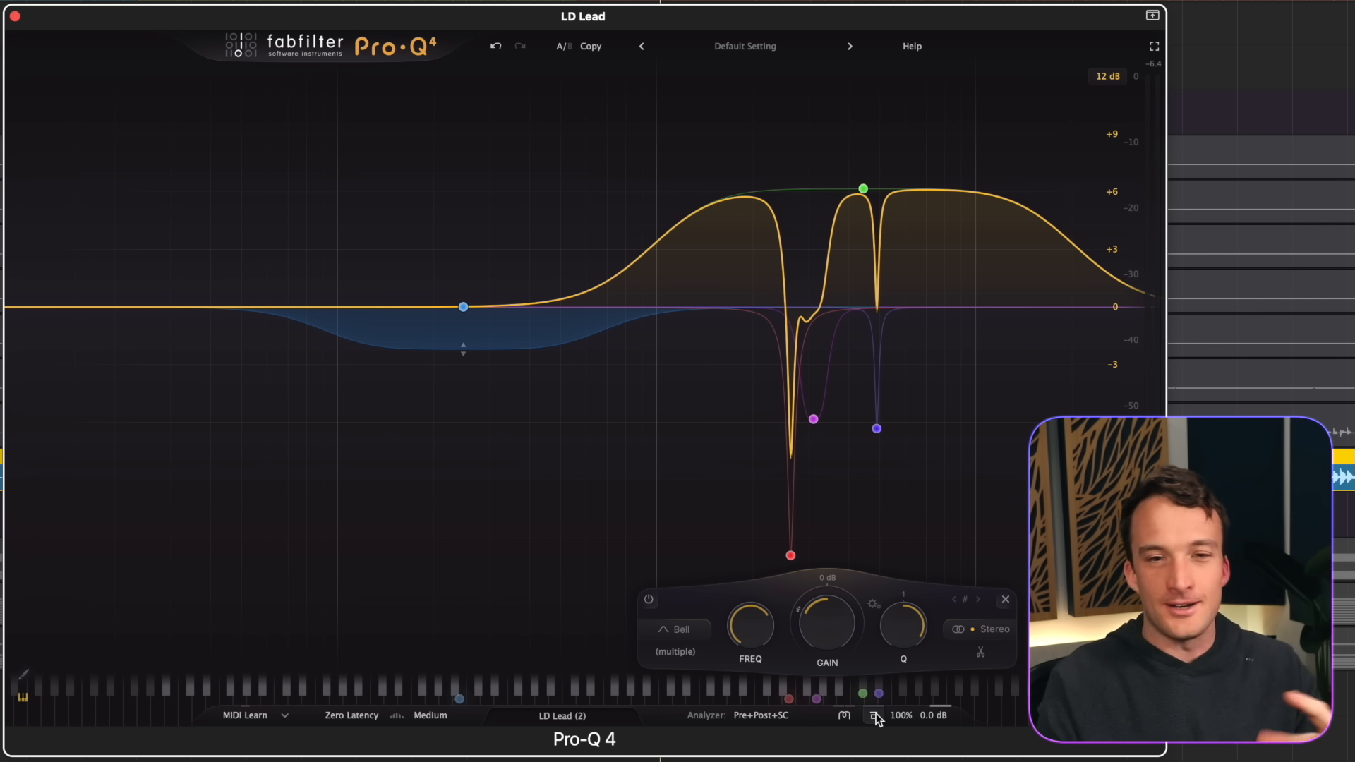
Step: Switch the whole equalizer's bypass on and off repeatedly to compare the lead, and play it with the EQ active
left_click(875, 715)
left_click(874, 716)
left_click(873, 718)
left_click(873, 719)
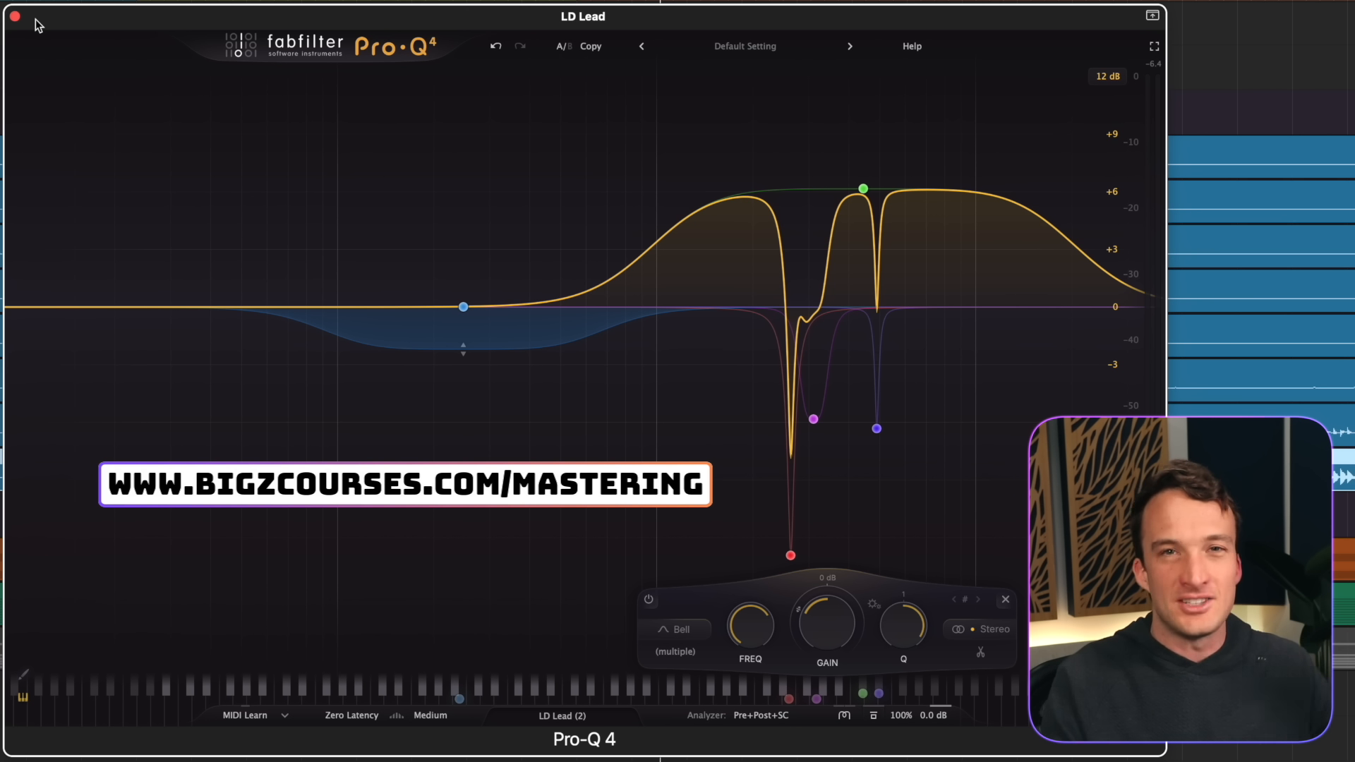
left_click(875, 715)
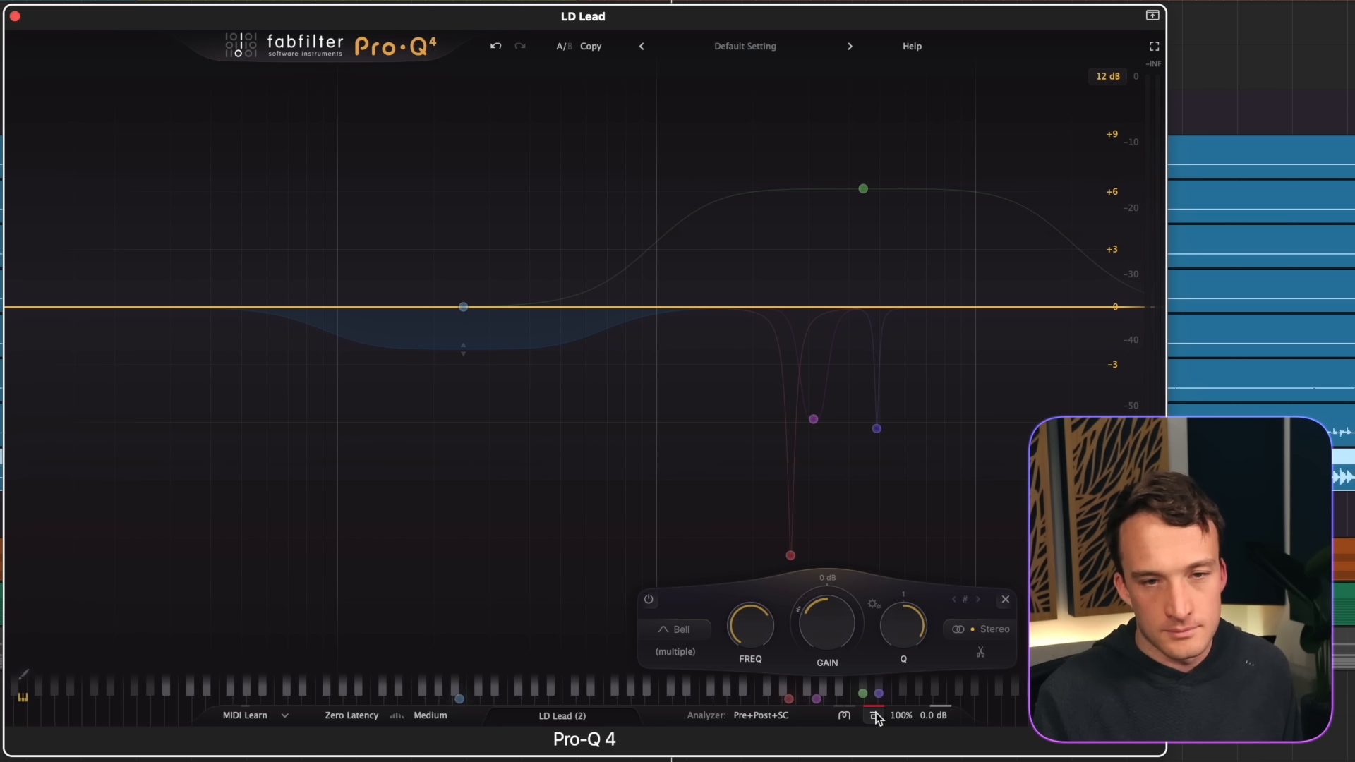
left_click(876, 713)
key("space")
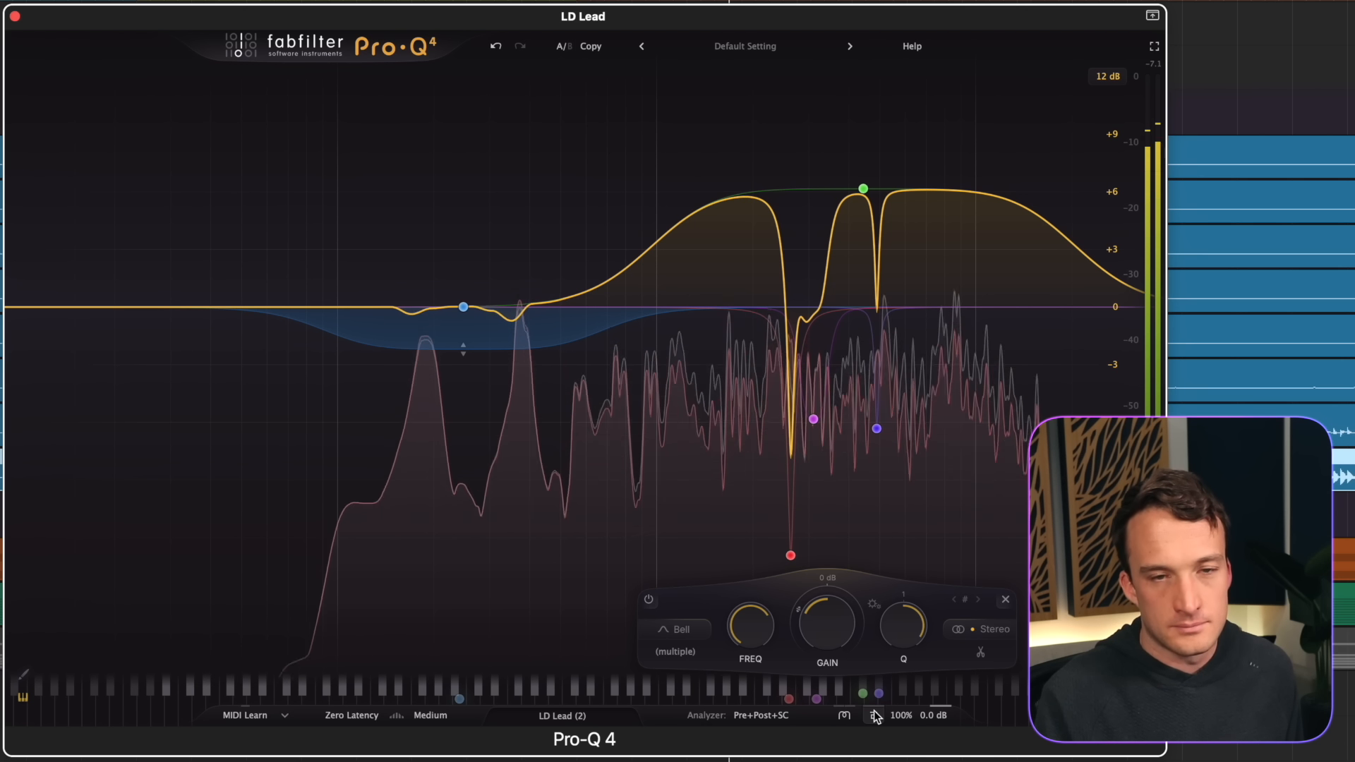
Step: Lower the wide upper-mid boost to just under +6 dB at a slightly higher frequency, and compare against the bypassed equalizer
left_click(863, 189)
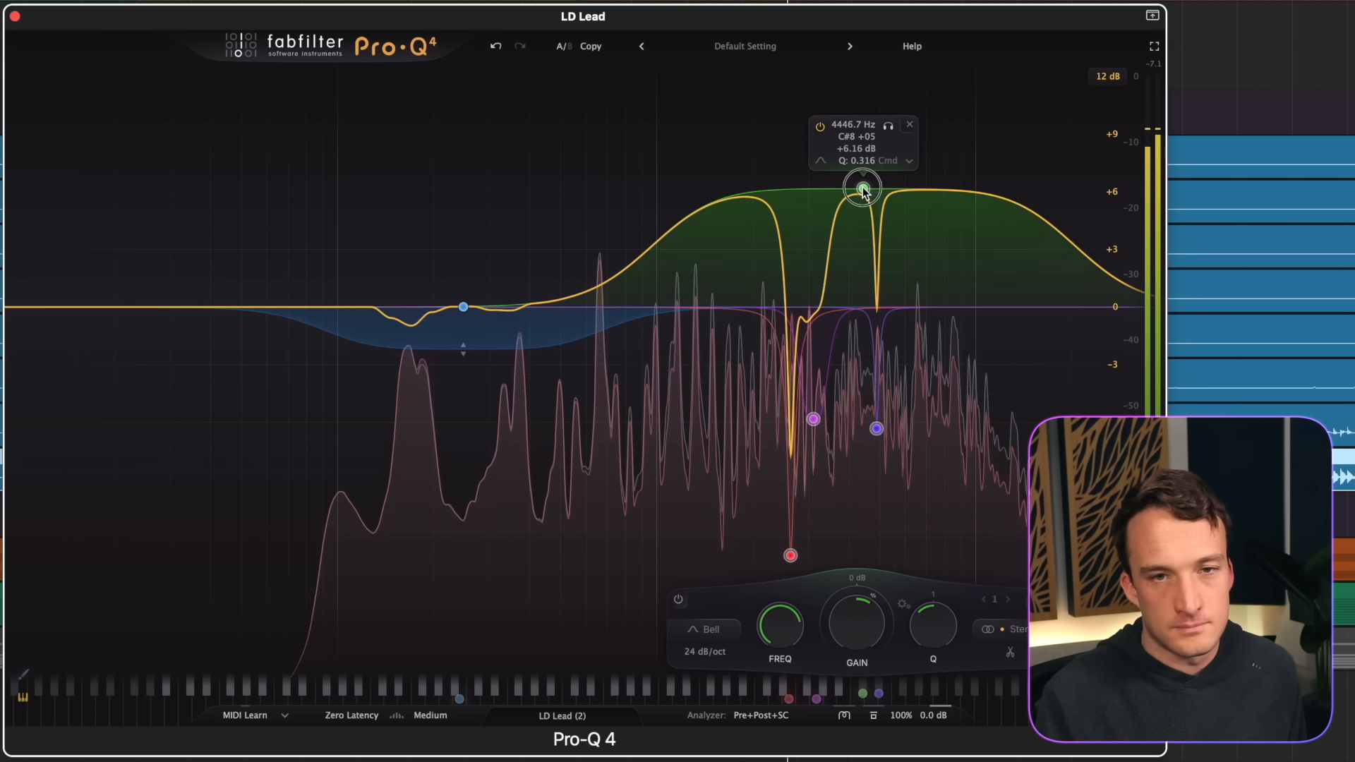
left_click_drag(862, 189, 870, 198)
left_click(873, 715)
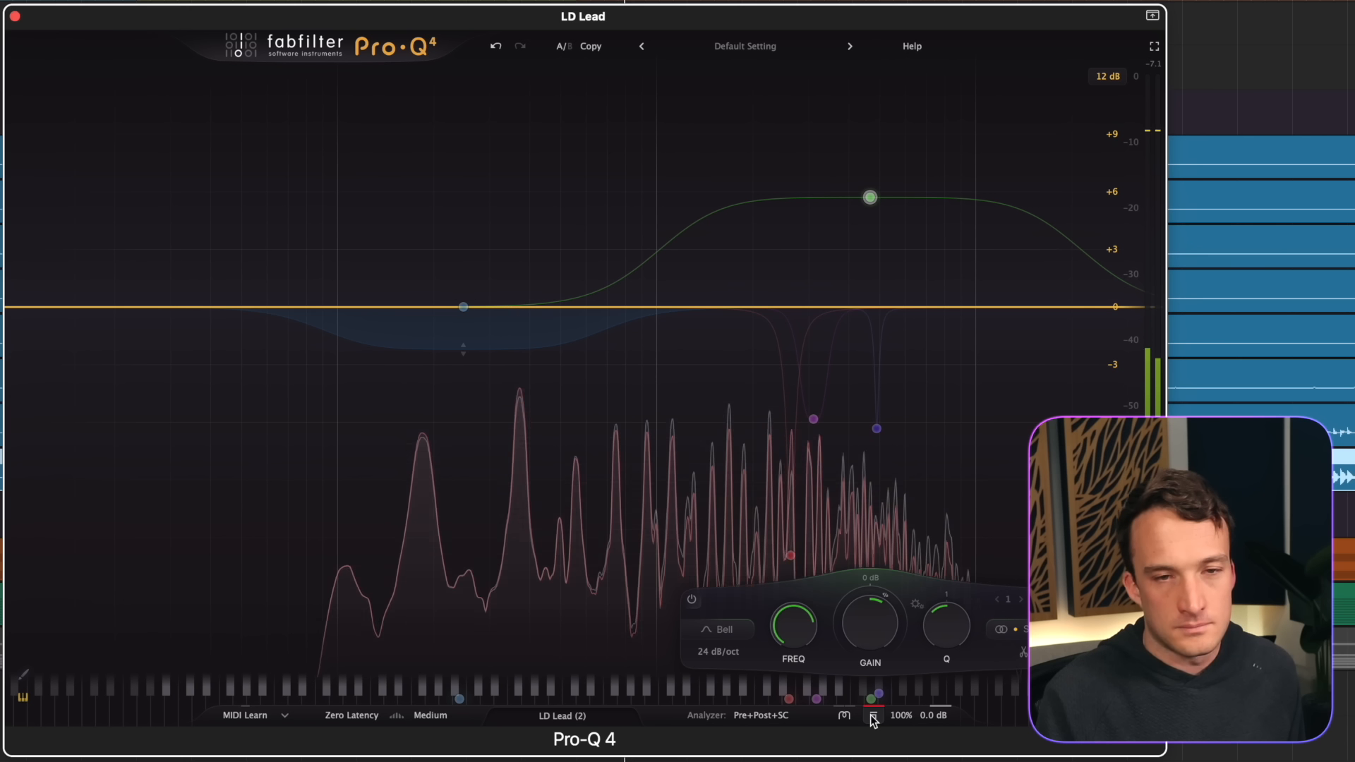
left_click(873, 715)
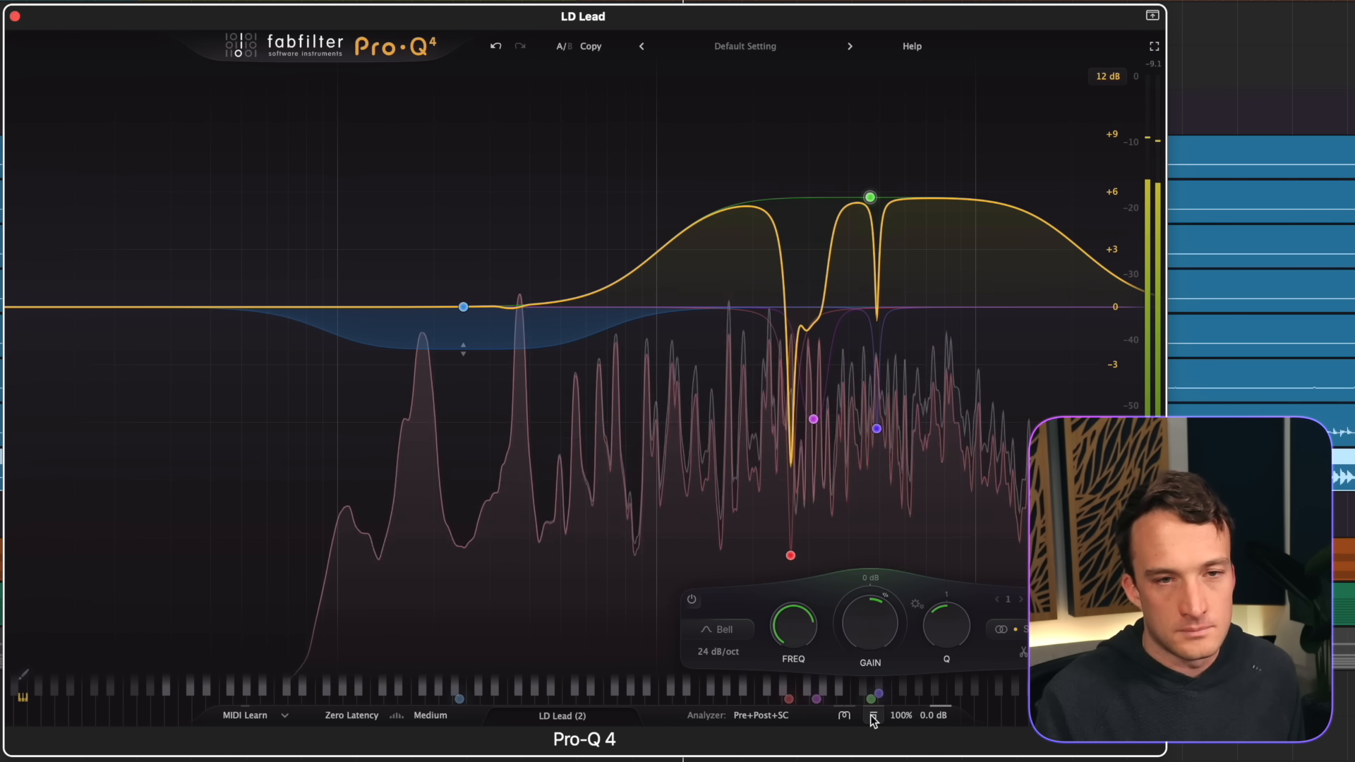